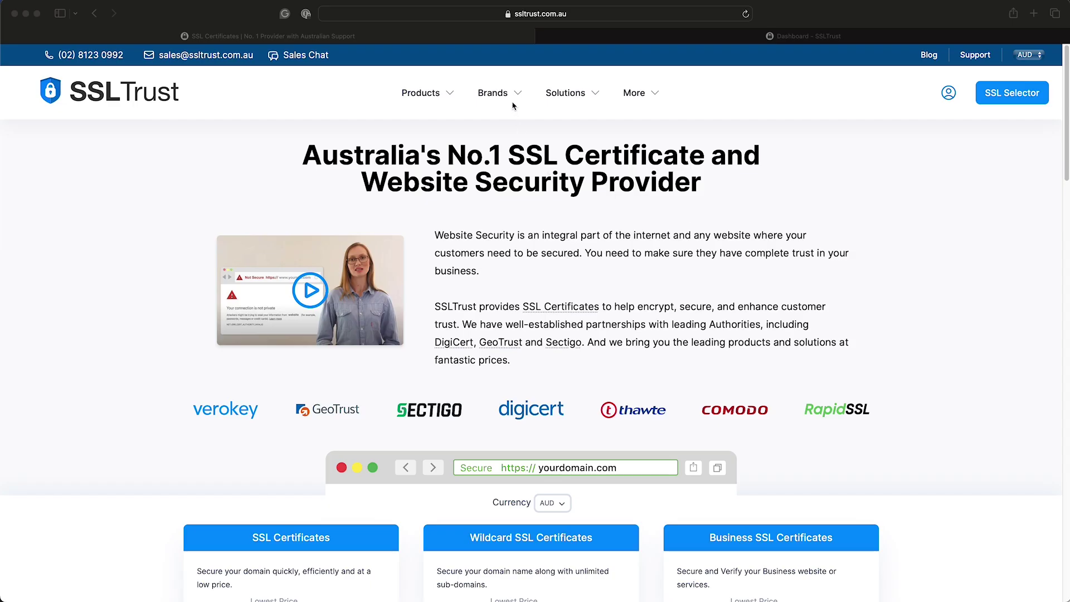
# Open the Verokey brand page and scroll down to its Code Signing Certificates
pyautogui.moveTo(510, 97)
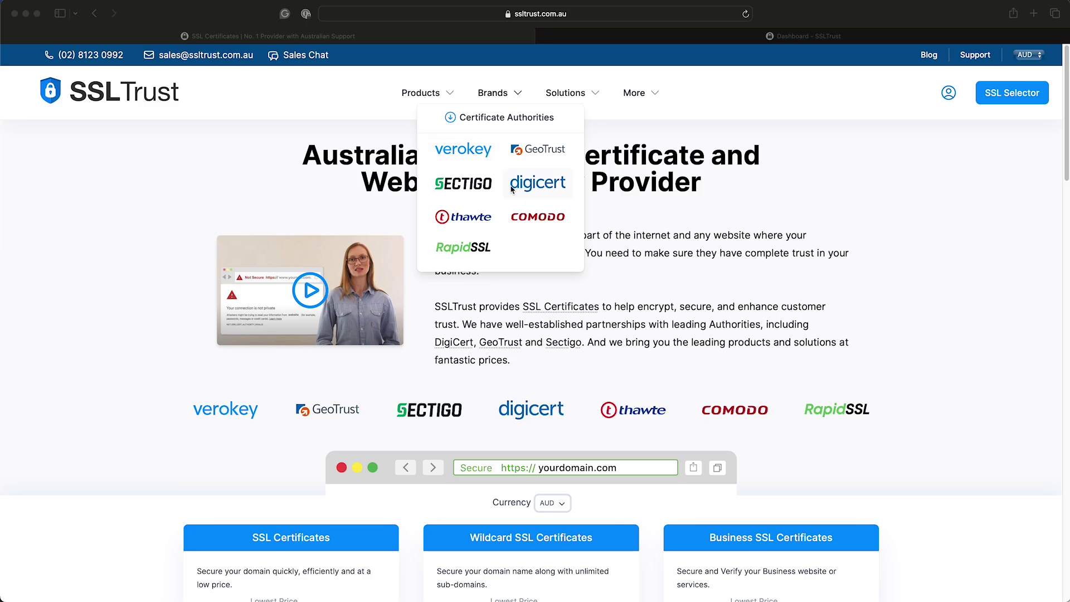
pyautogui.click(472, 149)
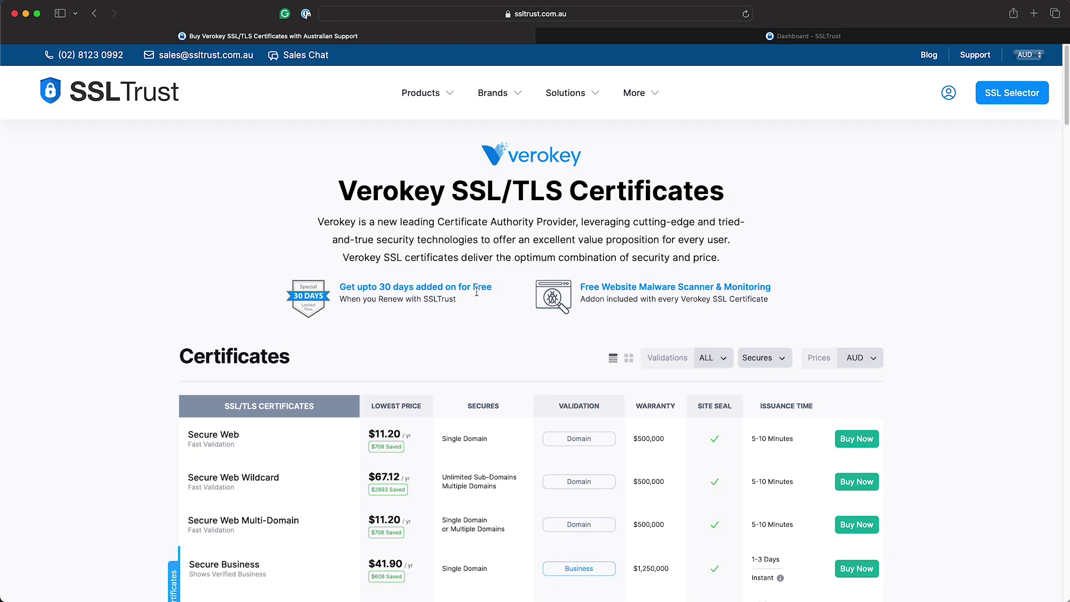
pyautogui.scroll(-3, 477, 301)
pyautogui.scroll(-7, 477, 303)
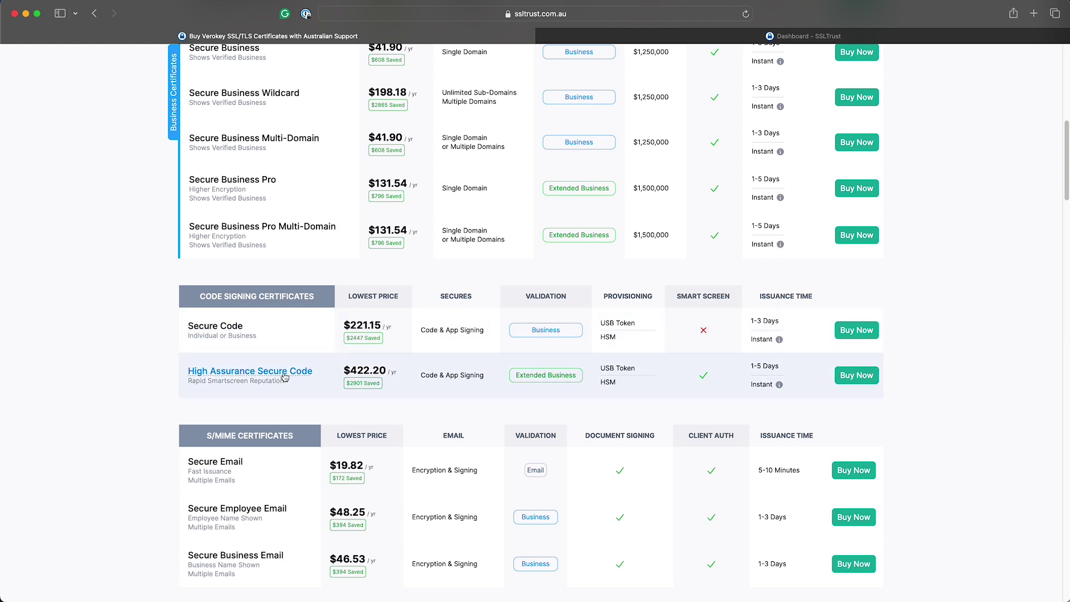
pyautogui.click(234, 328)
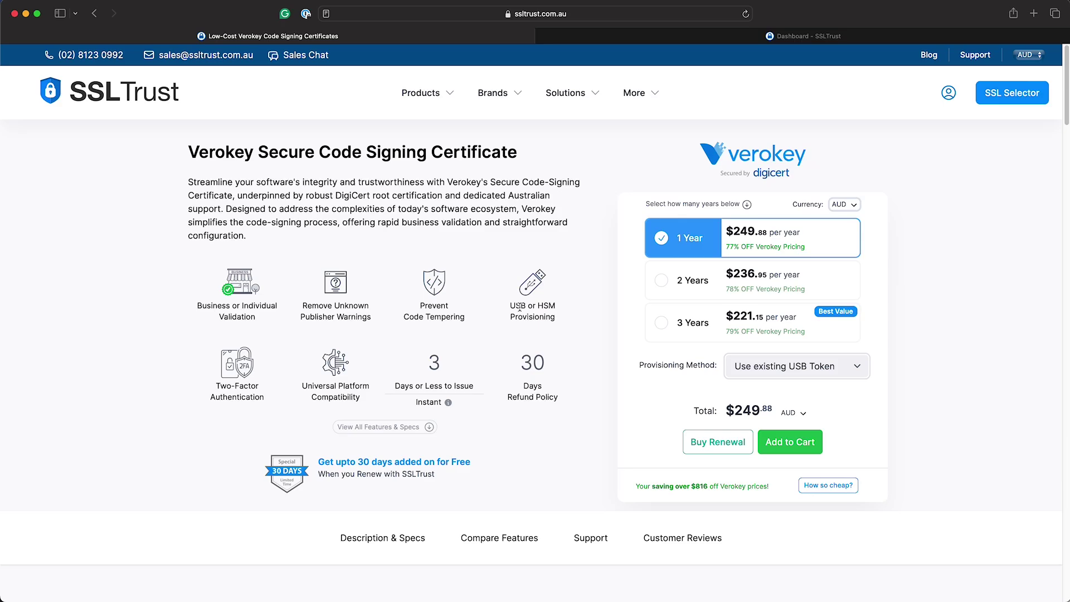
pyautogui.click(747, 367)
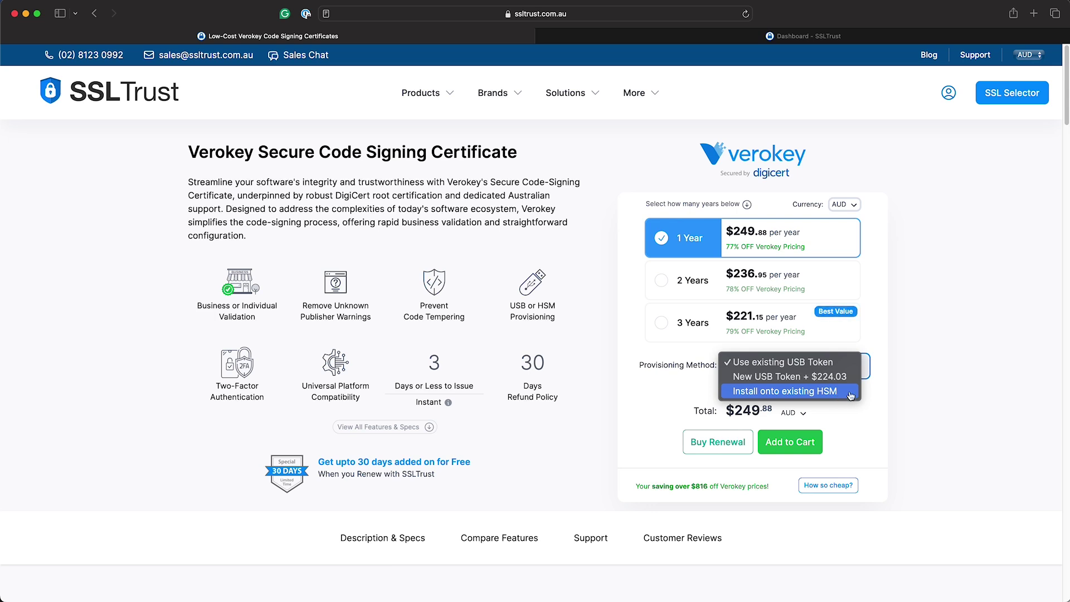
pyautogui.click(788, 378)
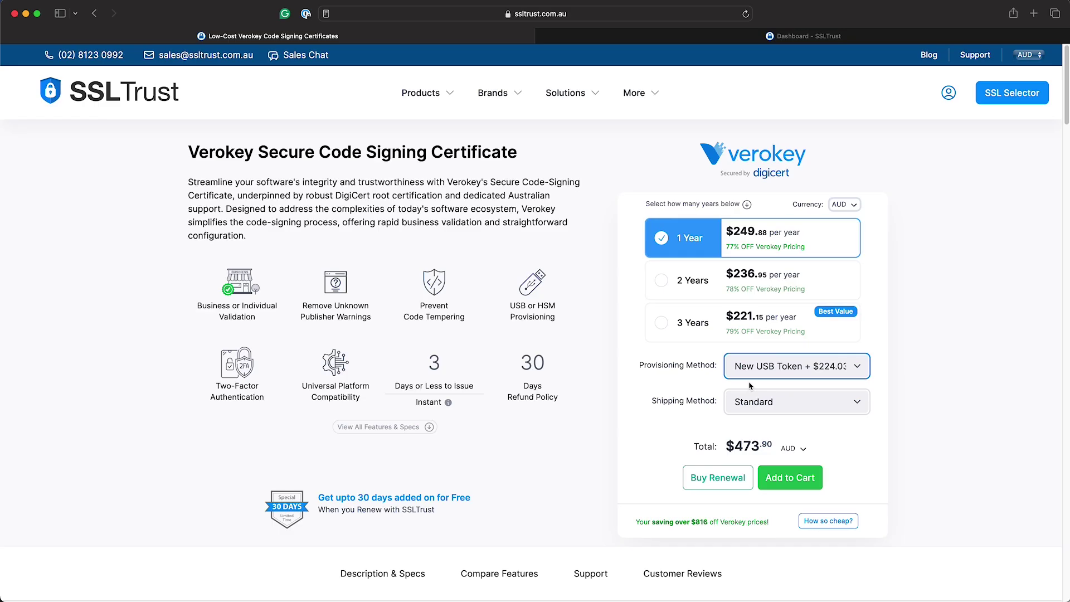
pyautogui.click(753, 402)
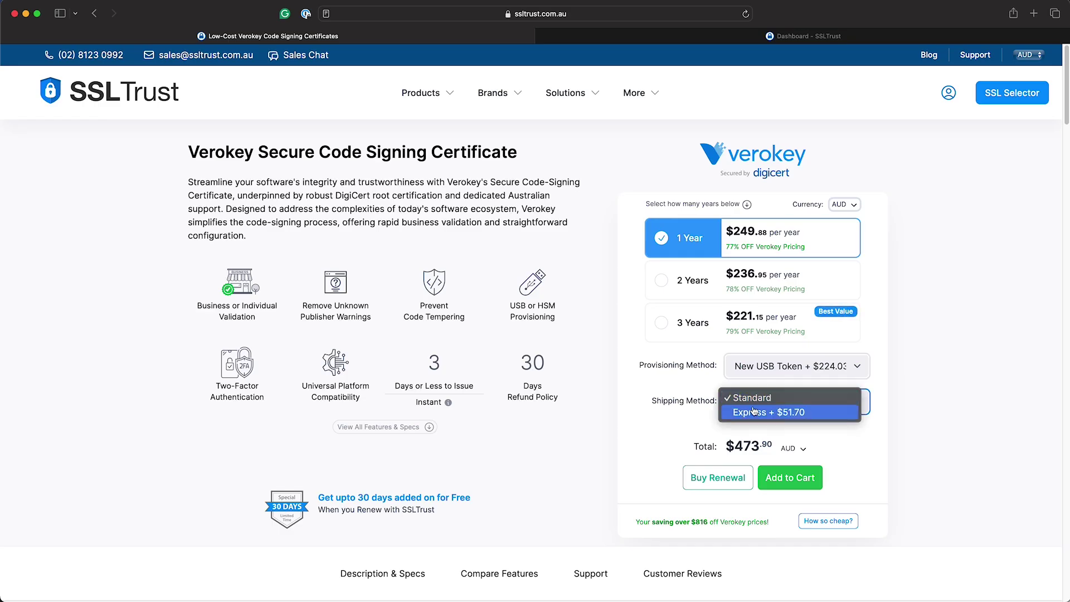
pyautogui.click(753, 398)
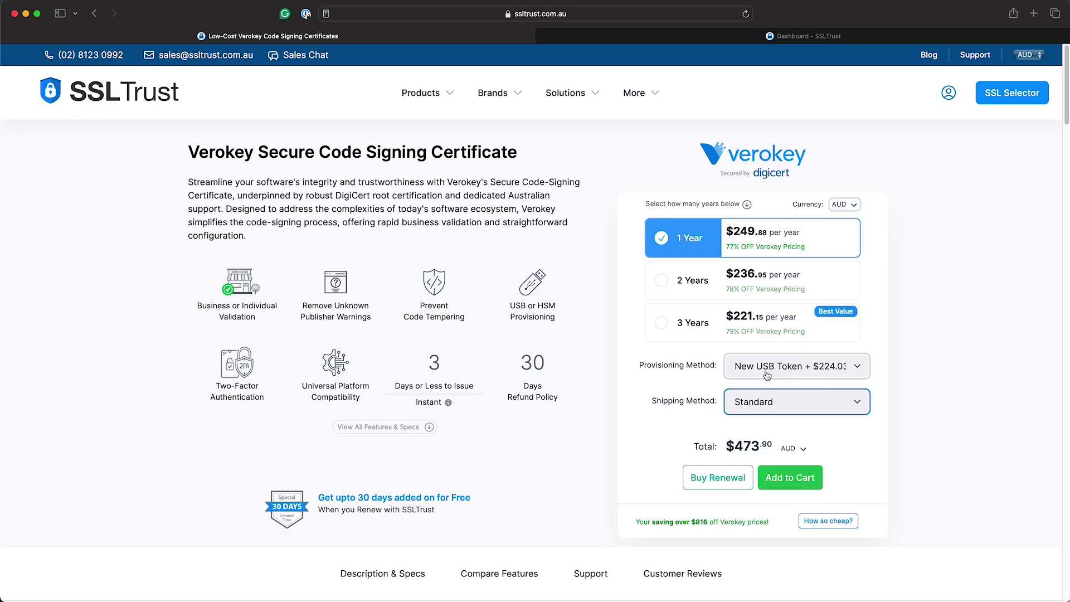
pyautogui.click(767, 376)
pyautogui.click(773, 350)
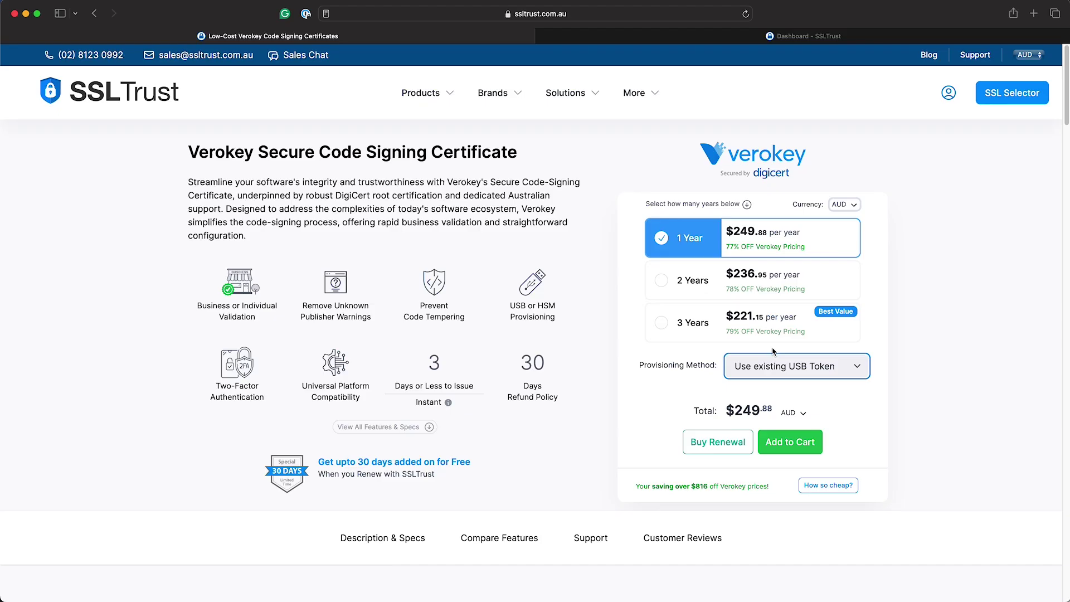
# Add the 1-year Secure Code certificate to the cart, check out at $159.50, then view My Products & Services
pyautogui.click(788, 452)
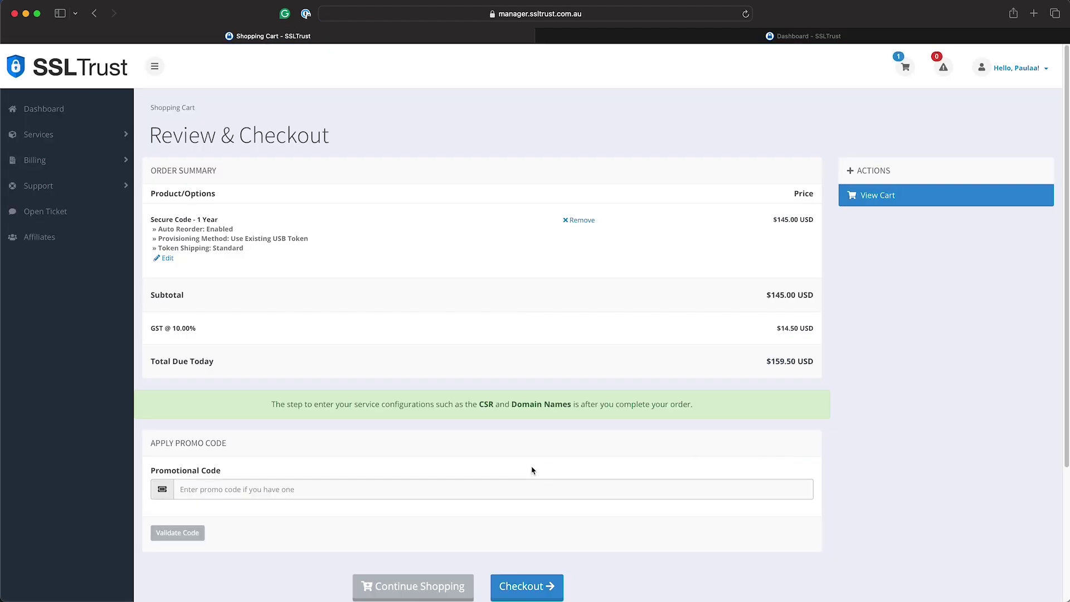
pyautogui.scroll(-2, 533, 468)
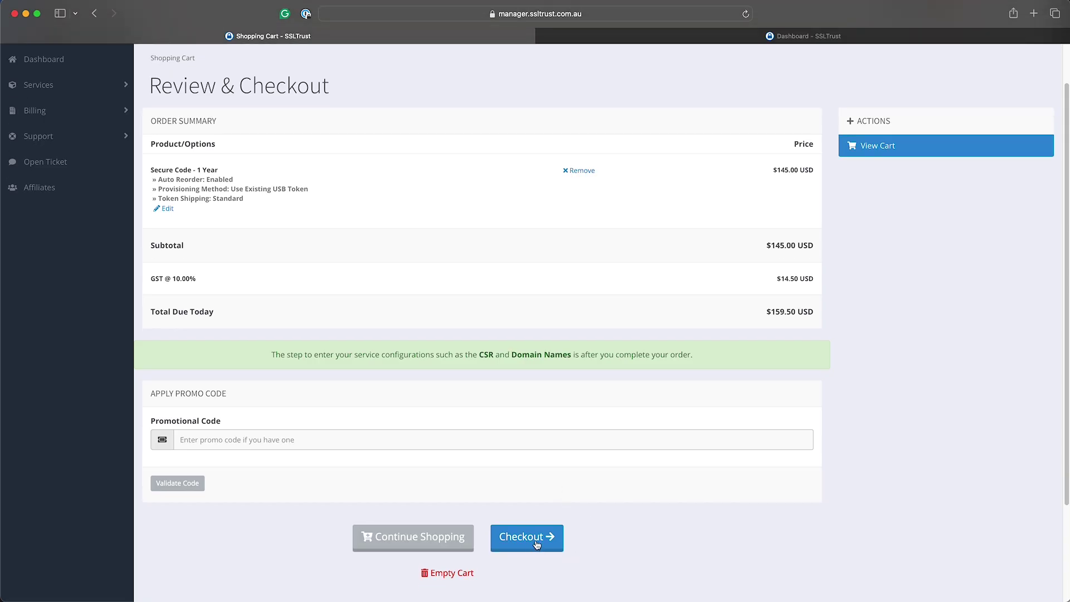
pyautogui.click(537, 544)
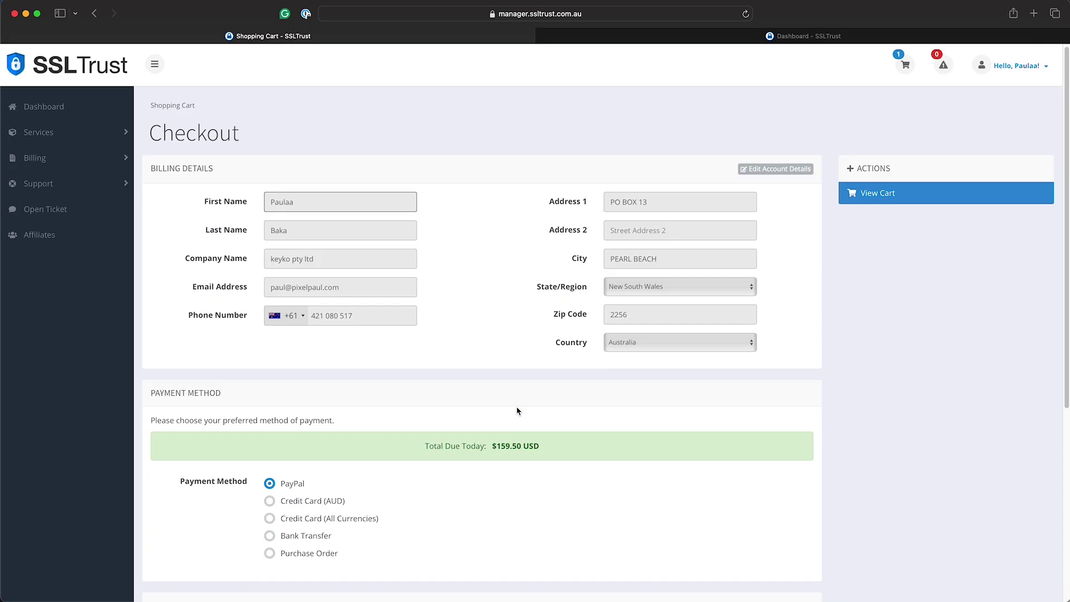
pyautogui.scroll(-3, 517, 410)
pyautogui.scroll(-3, 517, 412)
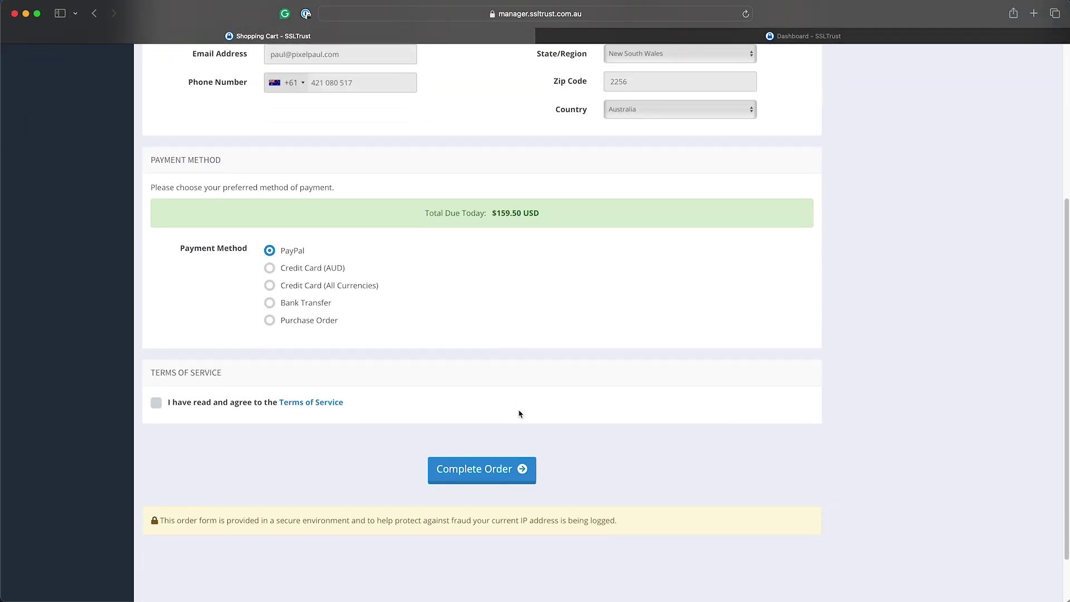
pyautogui.scroll(-1, 518, 414)
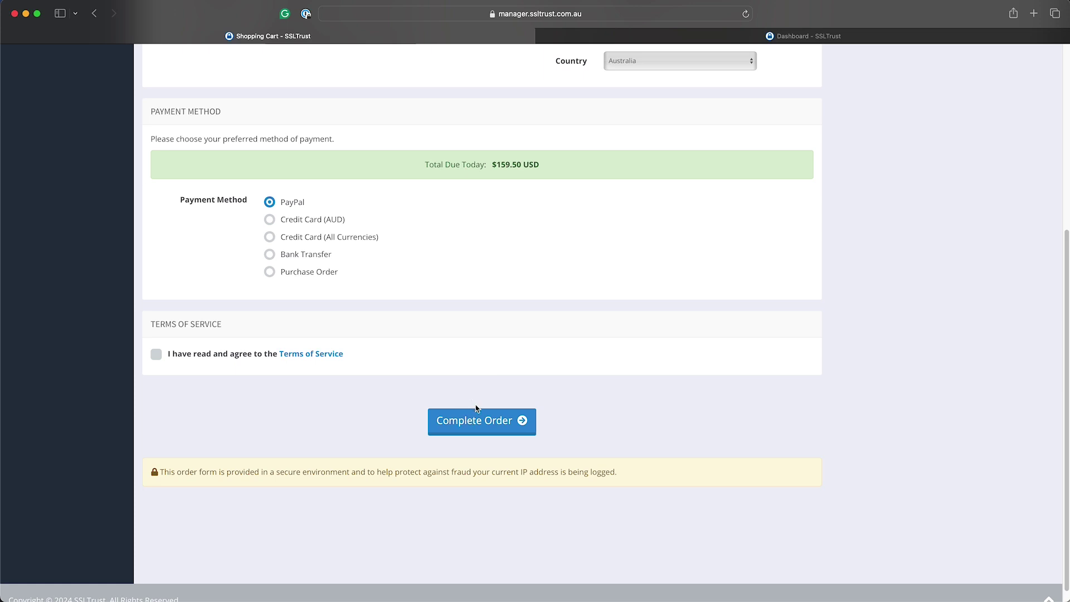
pyautogui.click(701, 37)
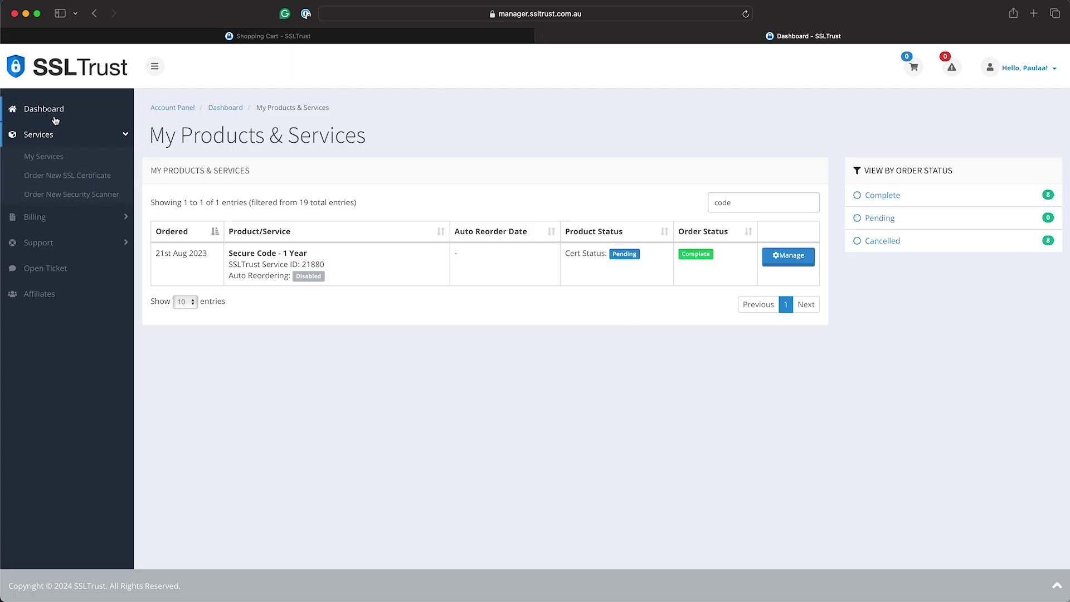
# Open the Secure Code - 1 Year service and start its Verokey certificate configuration
pyautogui.click(53, 158)
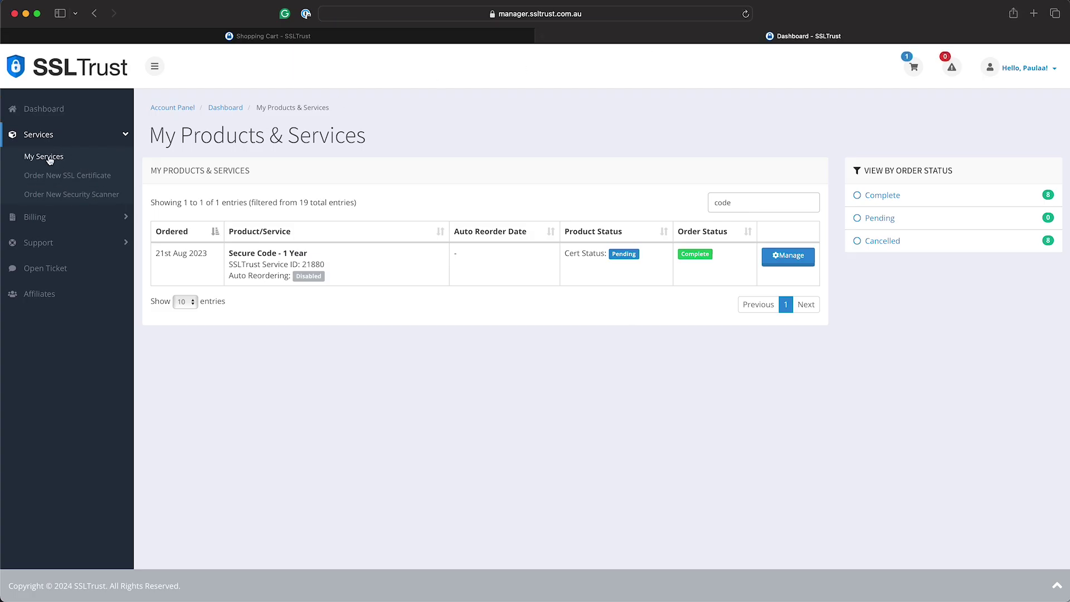
pyautogui.click(780, 261)
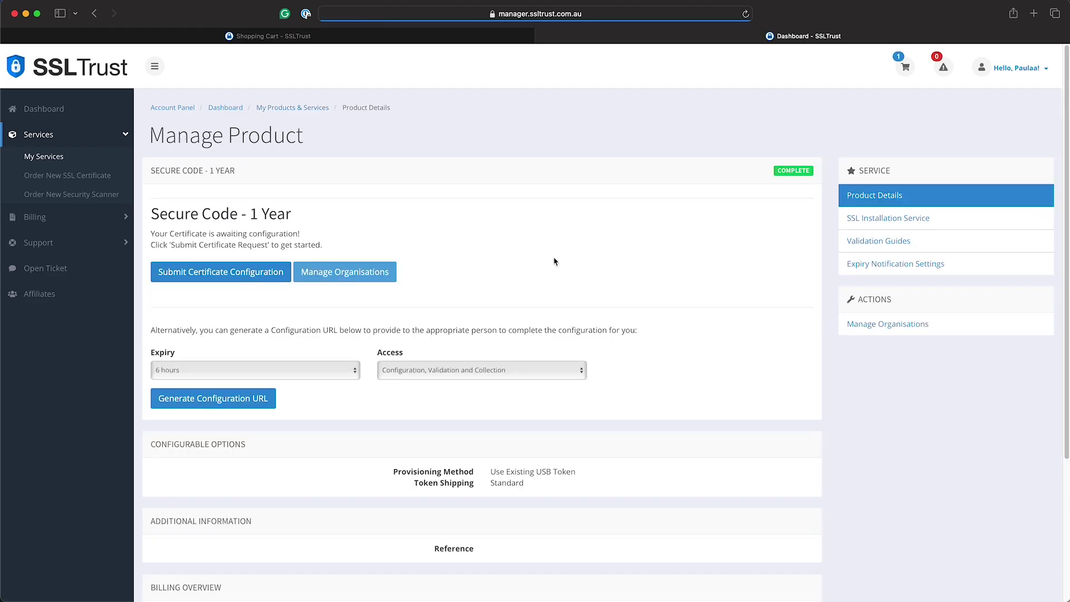
pyautogui.click(241, 278)
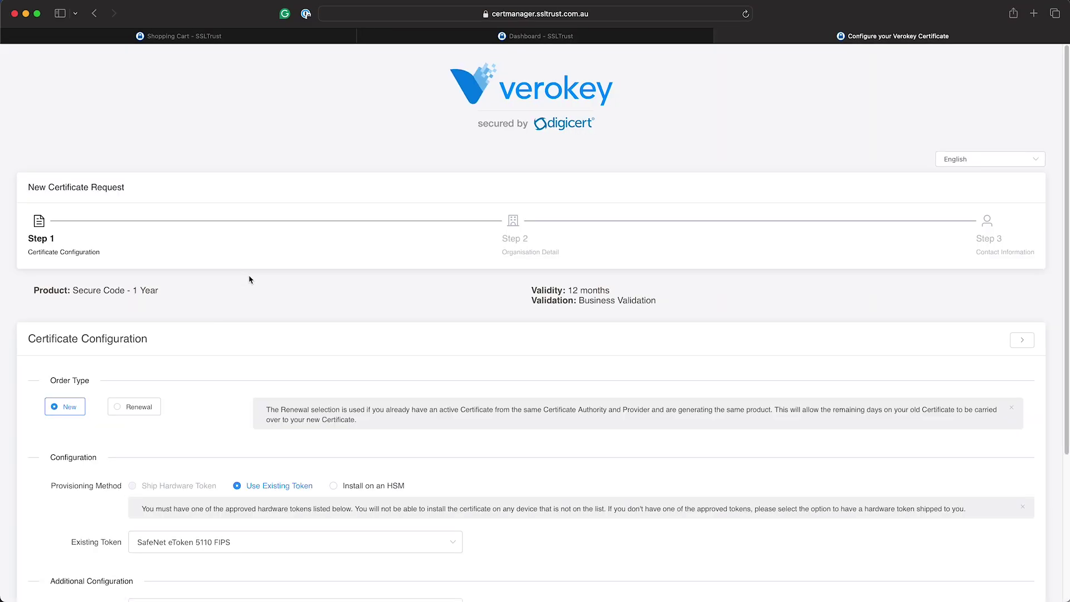
# Configure the request for an existing SafeNet eToken 5110+ FIPS, server platform OTHER, guest access No
pyautogui.scroll(-5, 249, 279)
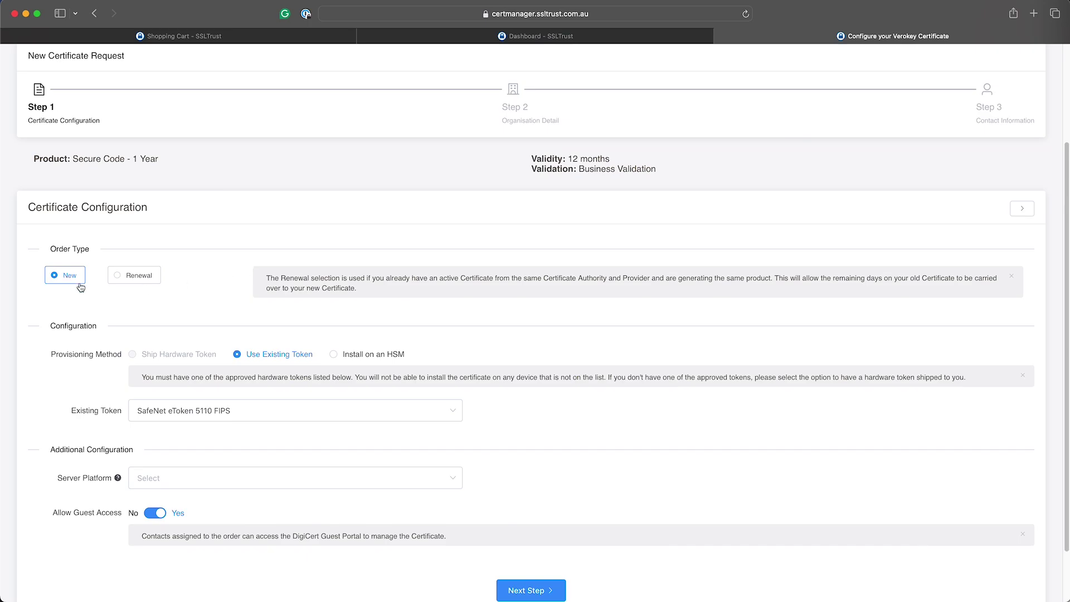
pyautogui.scroll(-2, 97, 300)
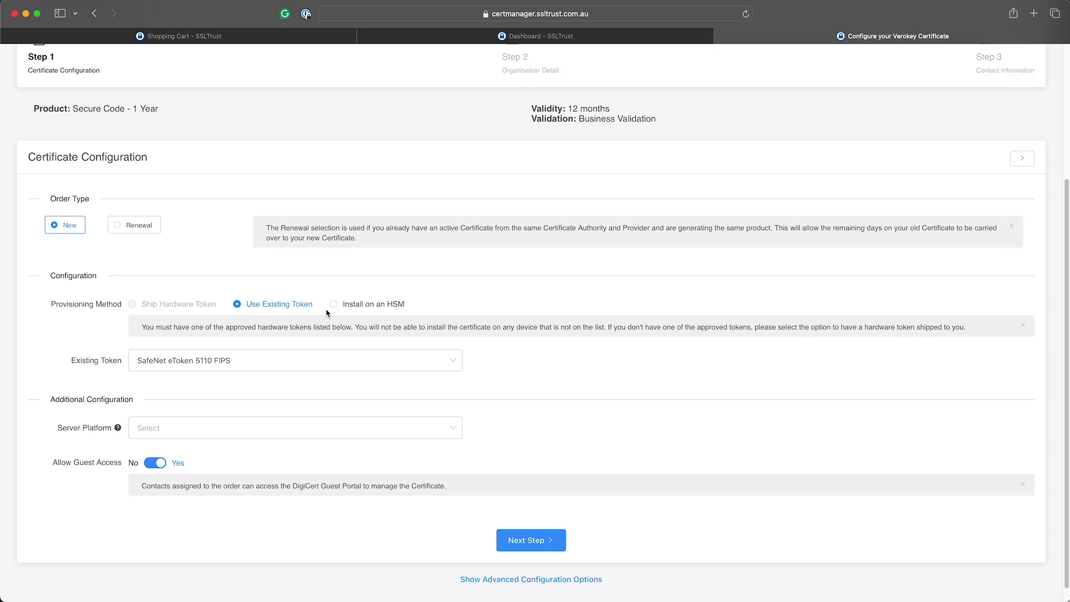
pyautogui.click(381, 307)
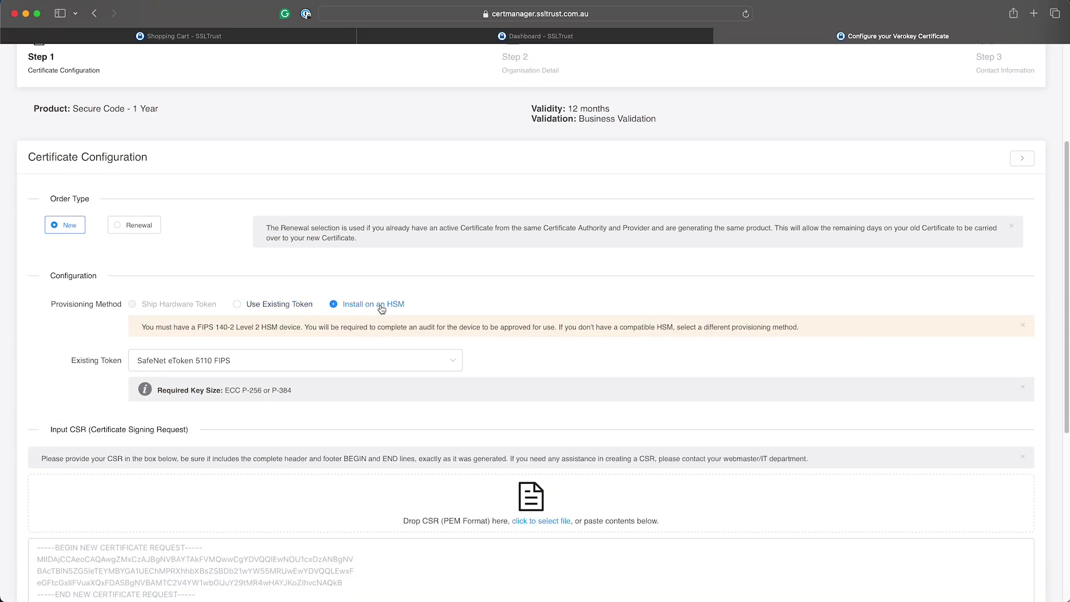
pyautogui.click(294, 306)
pyautogui.scroll(-1, 294, 341)
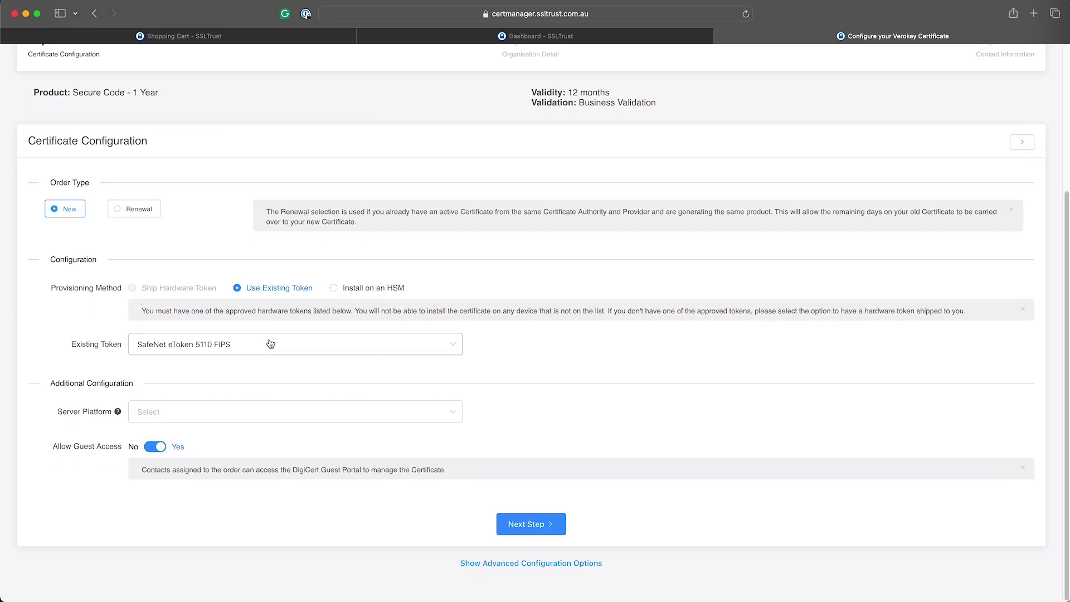
pyautogui.click(247, 348)
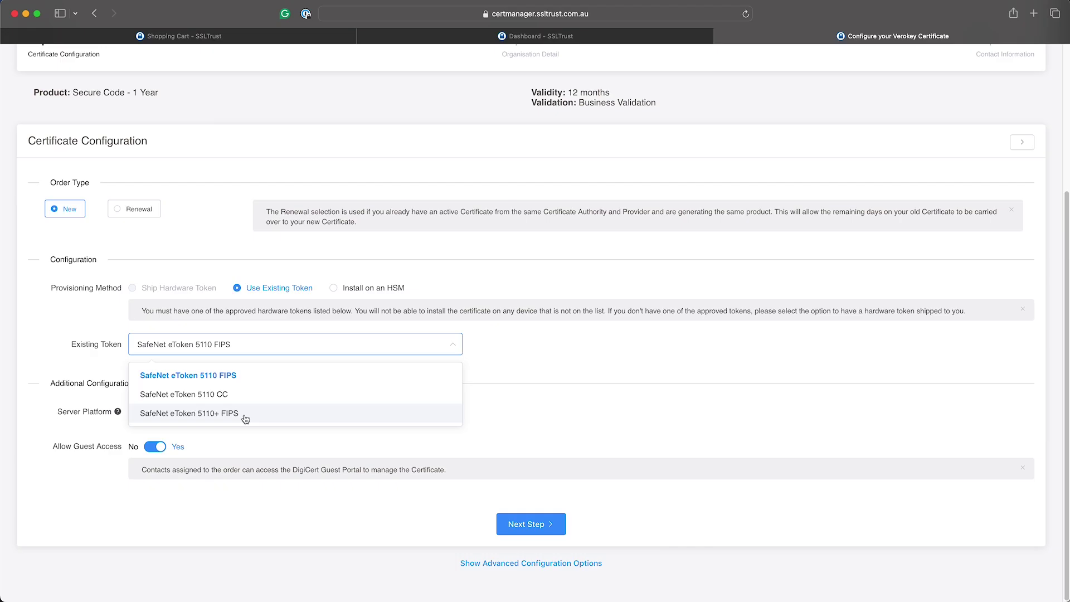
pyautogui.click(252, 416)
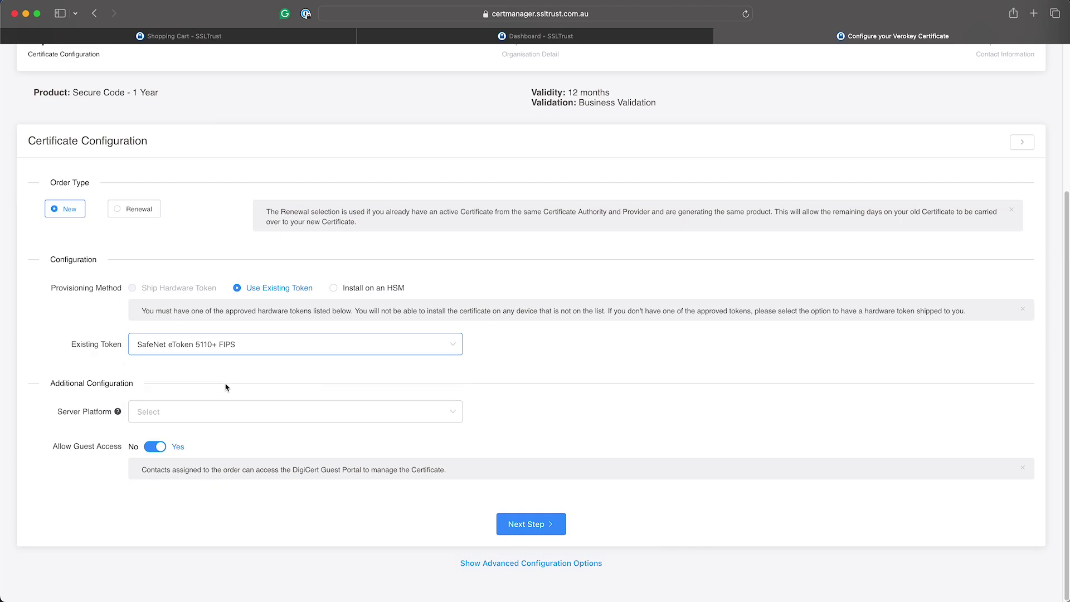
pyautogui.click(204, 416)
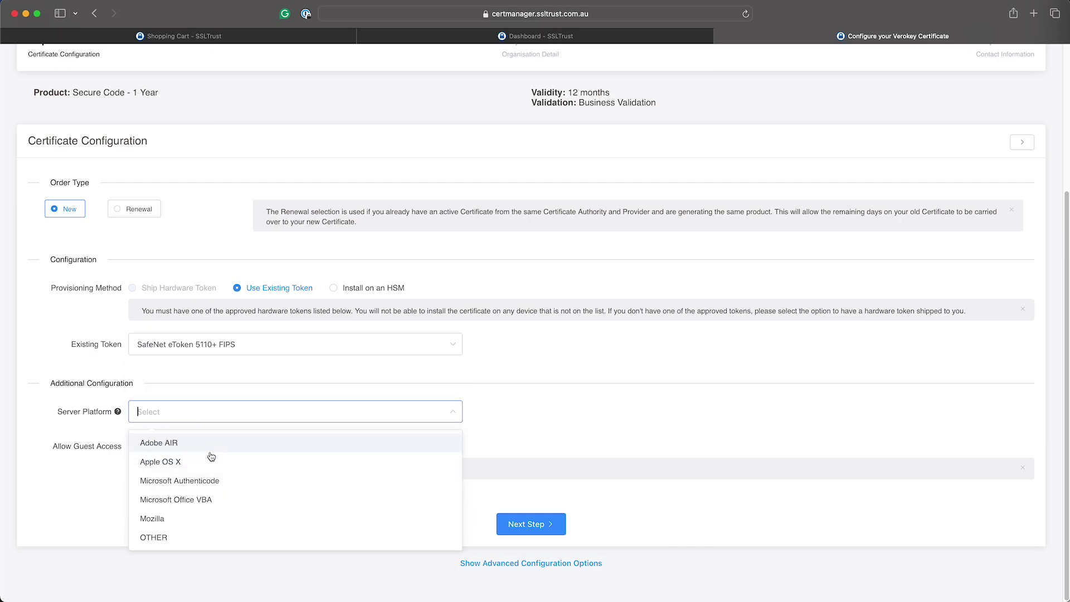
pyautogui.click(220, 539)
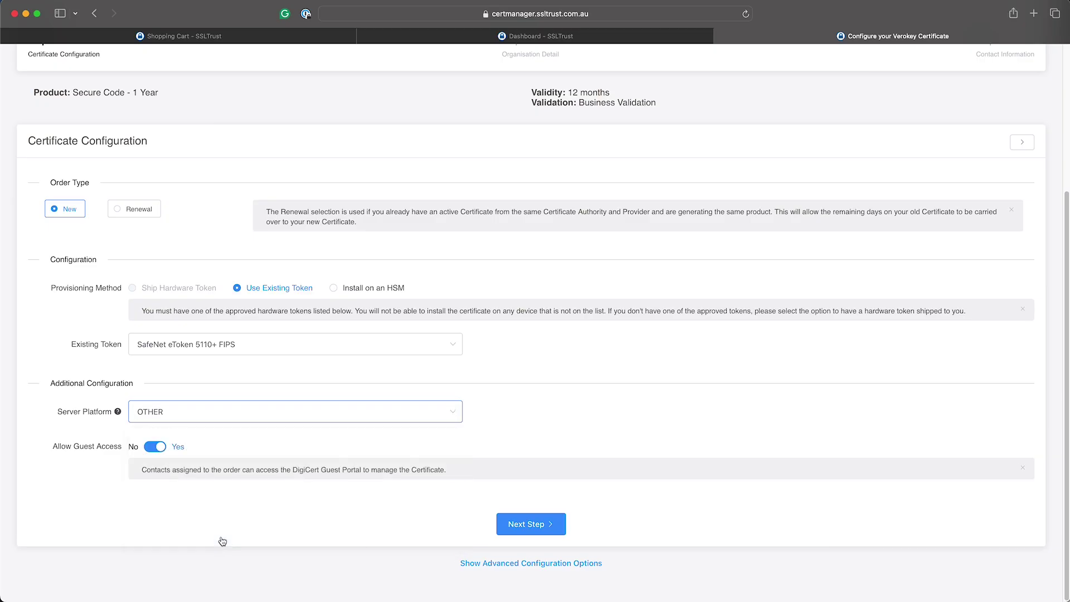
pyautogui.click(155, 447)
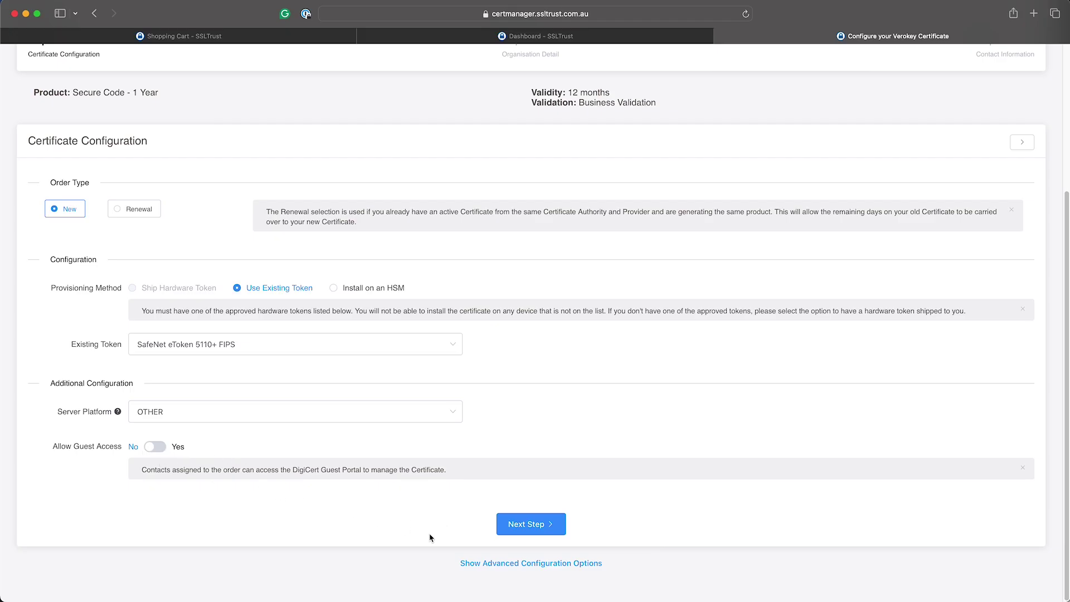
# Set the advanced option Intermediate Certificate to Verokey Secure Code, then hide the advanced options
pyautogui.click(483, 564)
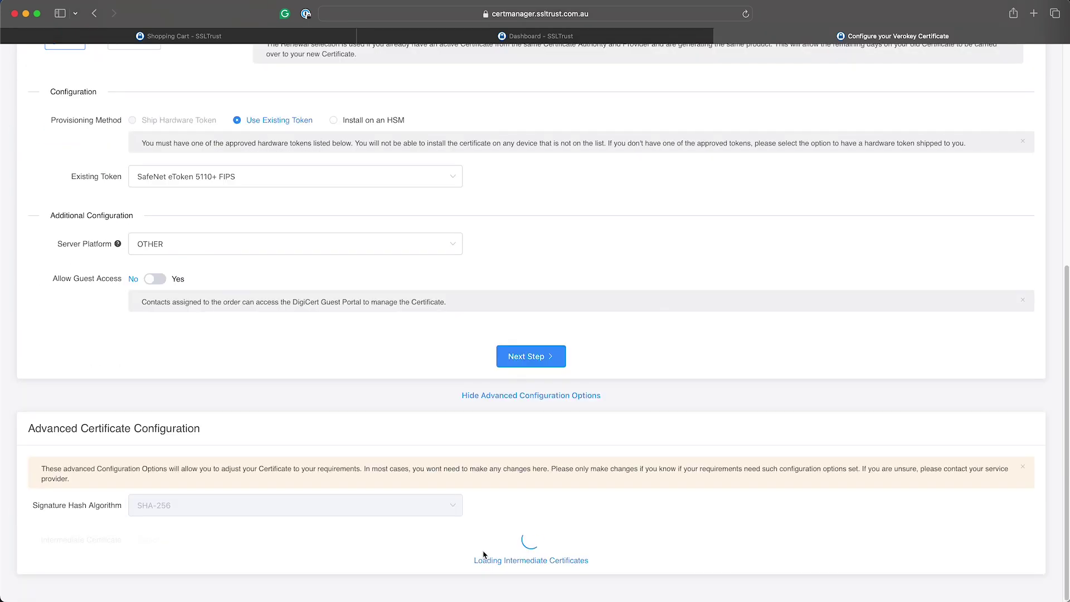
pyautogui.click(253, 541)
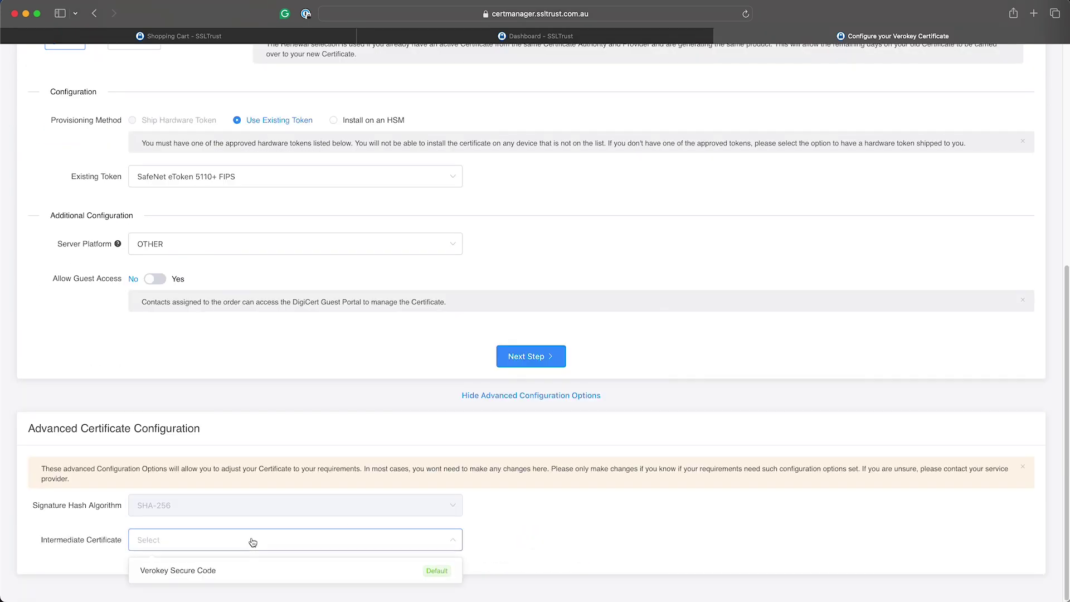
pyautogui.click(288, 571)
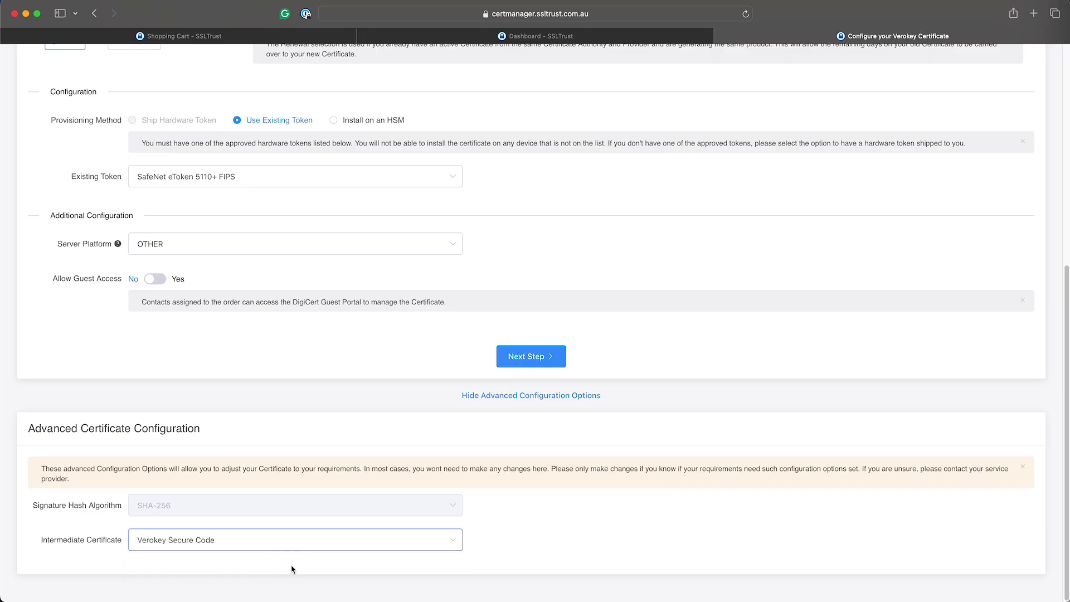
pyautogui.click(533, 399)
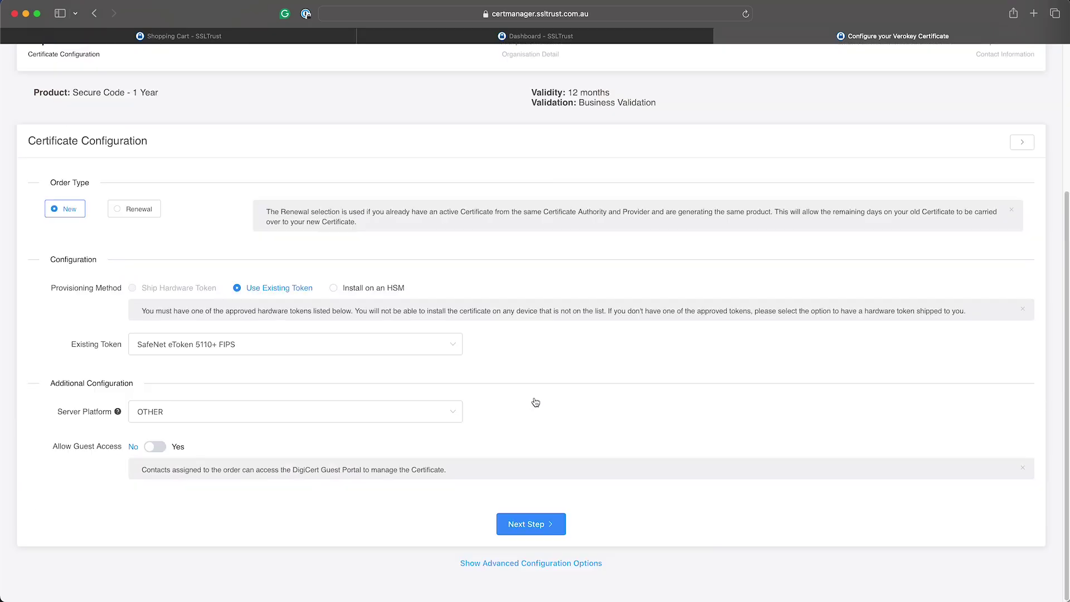
# Advance to Step 2 and select Keyko Pty Ltd as the existing organisation
pyautogui.click(529, 526)
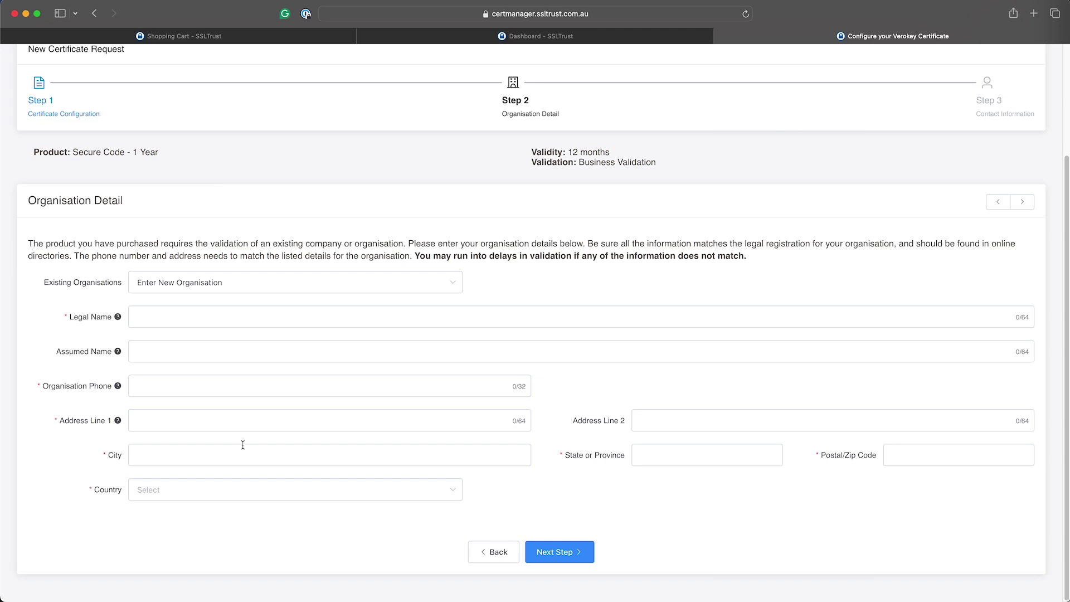
pyautogui.click(194, 282)
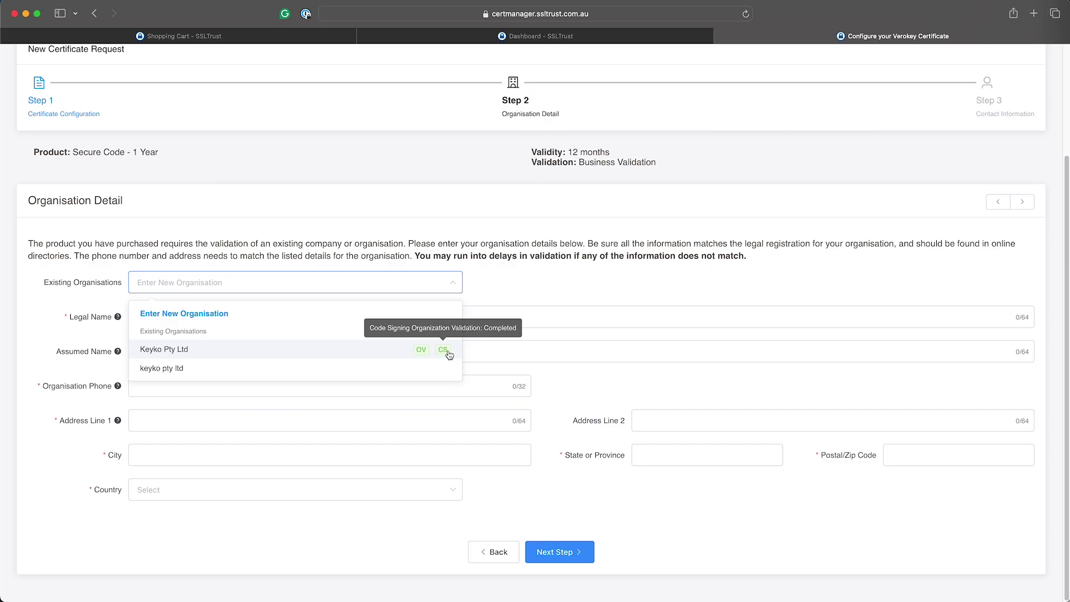
pyautogui.moveTo(423, 355)
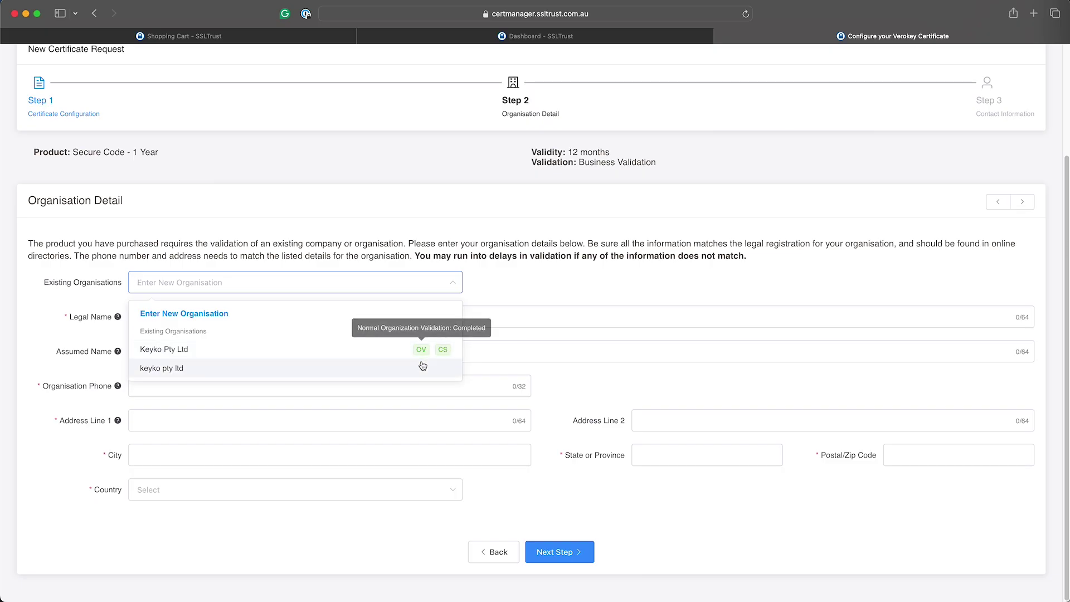
pyautogui.click(381, 355)
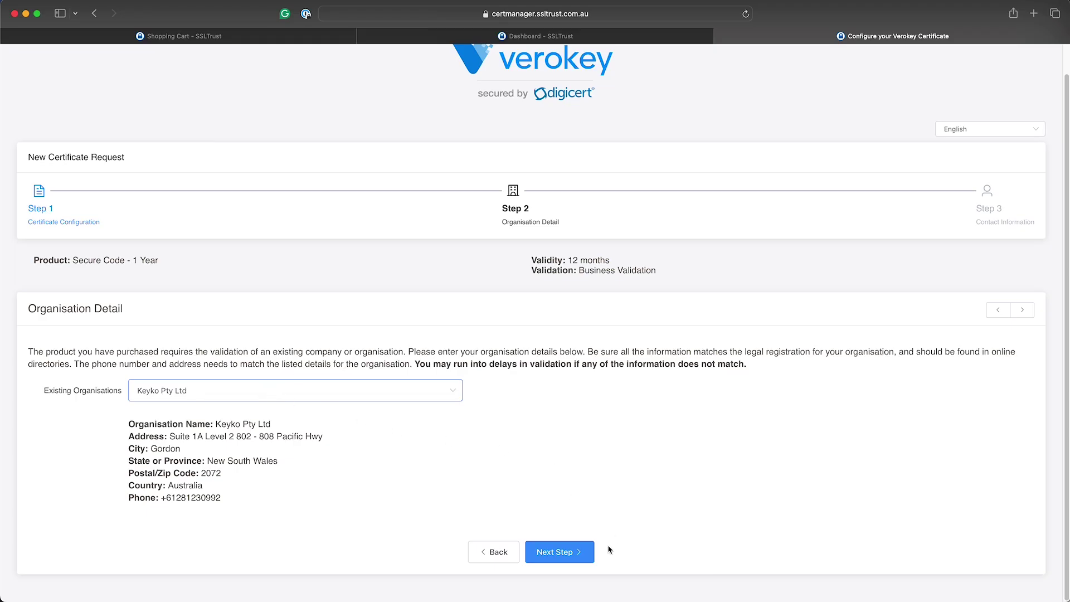
# Advance to the contact step and fill the admin contact from the saved existing contact
pyautogui.click(583, 558)
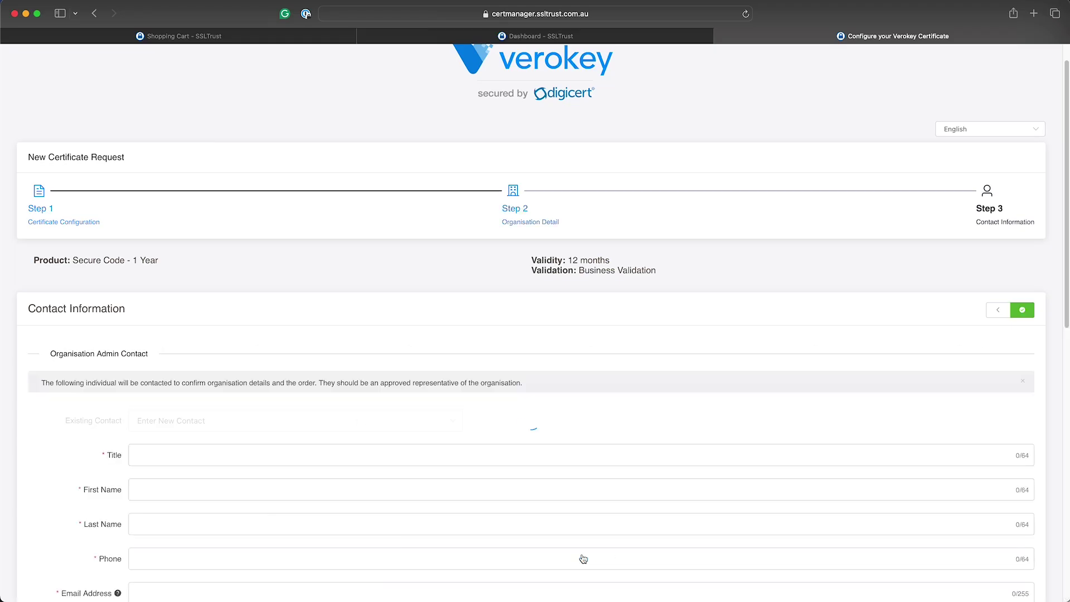
pyautogui.scroll(-2, 580, 543)
pyautogui.scroll(-4, 578, 539)
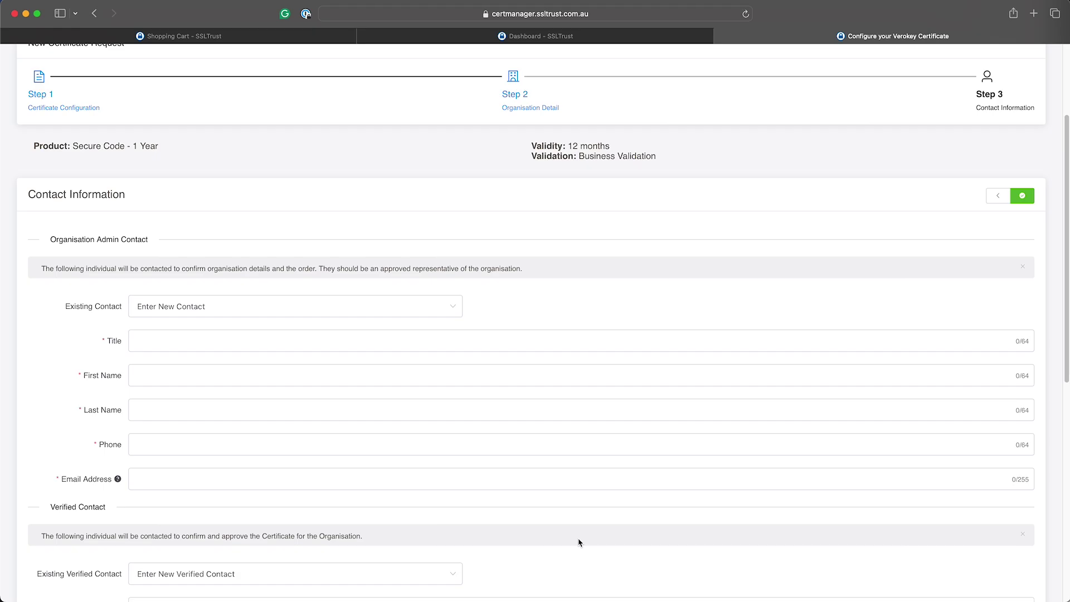
pyautogui.scroll(-1, 571, 534)
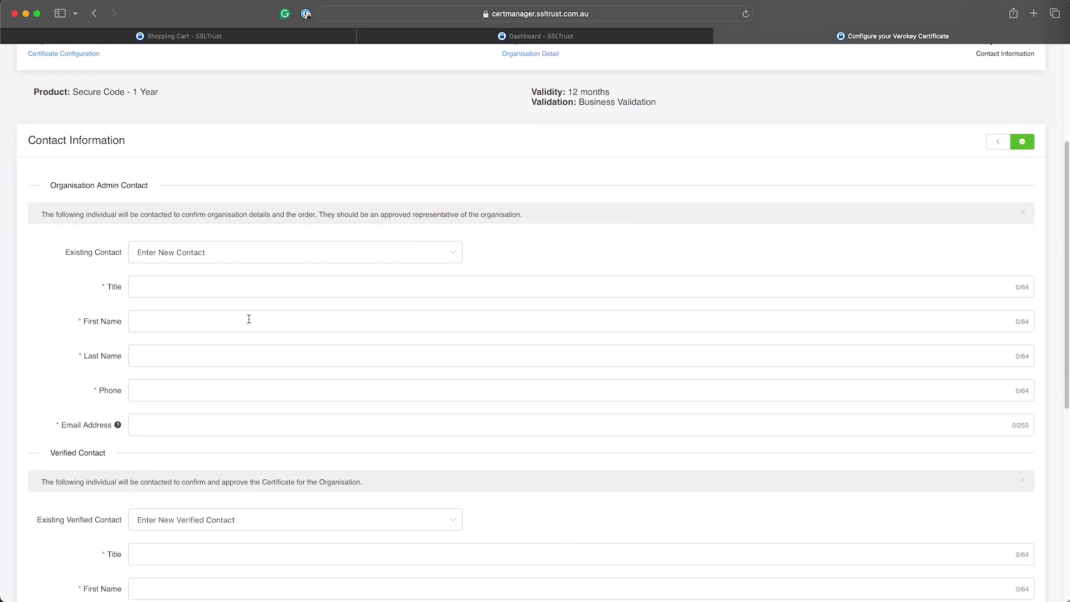
pyautogui.click(180, 254)
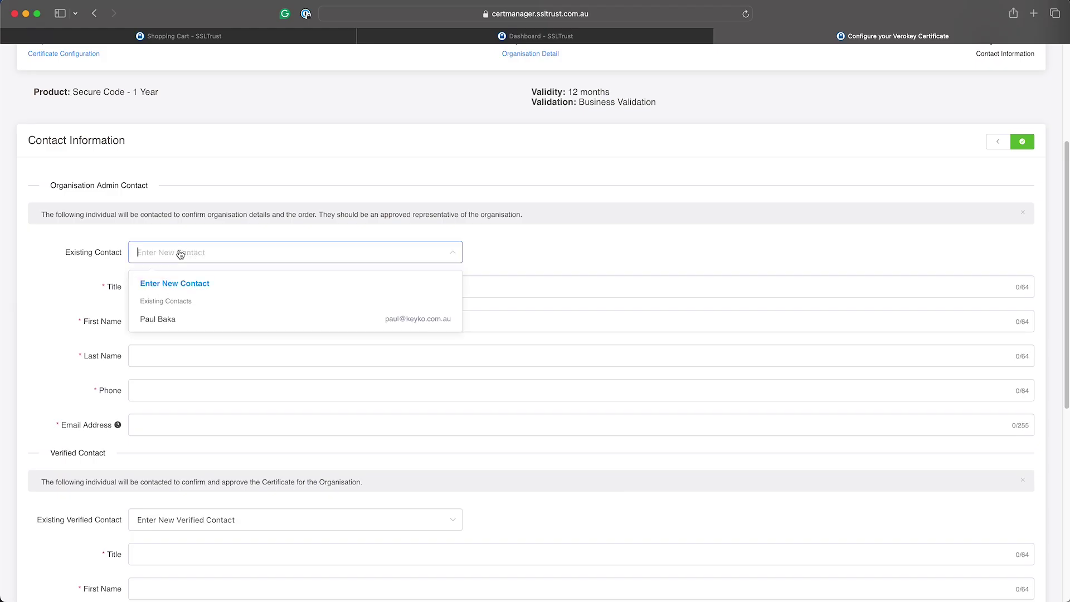
pyautogui.click(204, 322)
# Fill the verified contact from the same saved existing contact
pyautogui.scroll(-1, 216, 351)
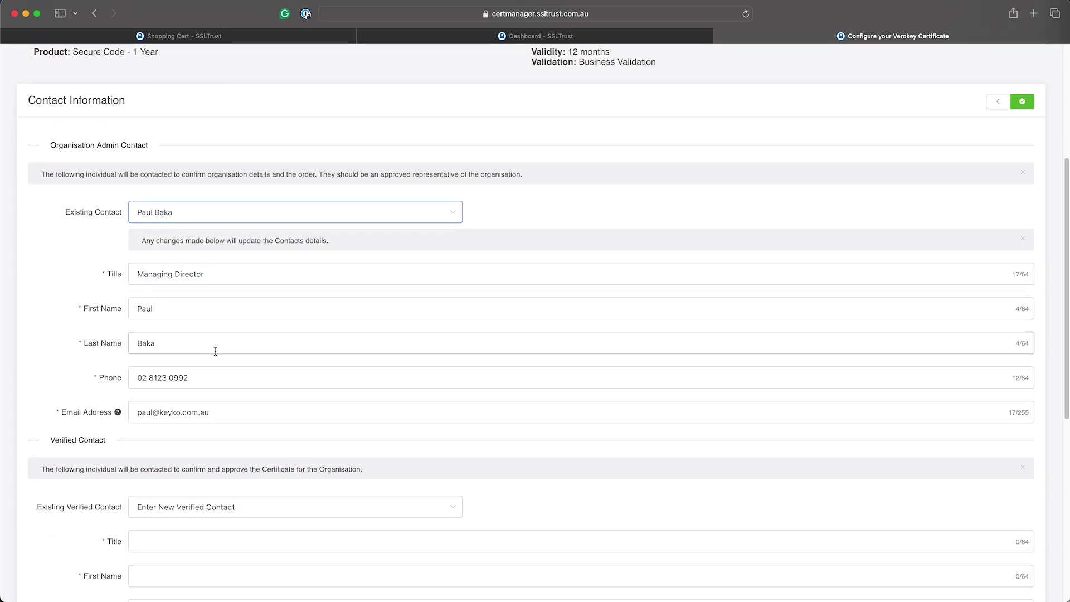
pyautogui.scroll(-5, 215, 351)
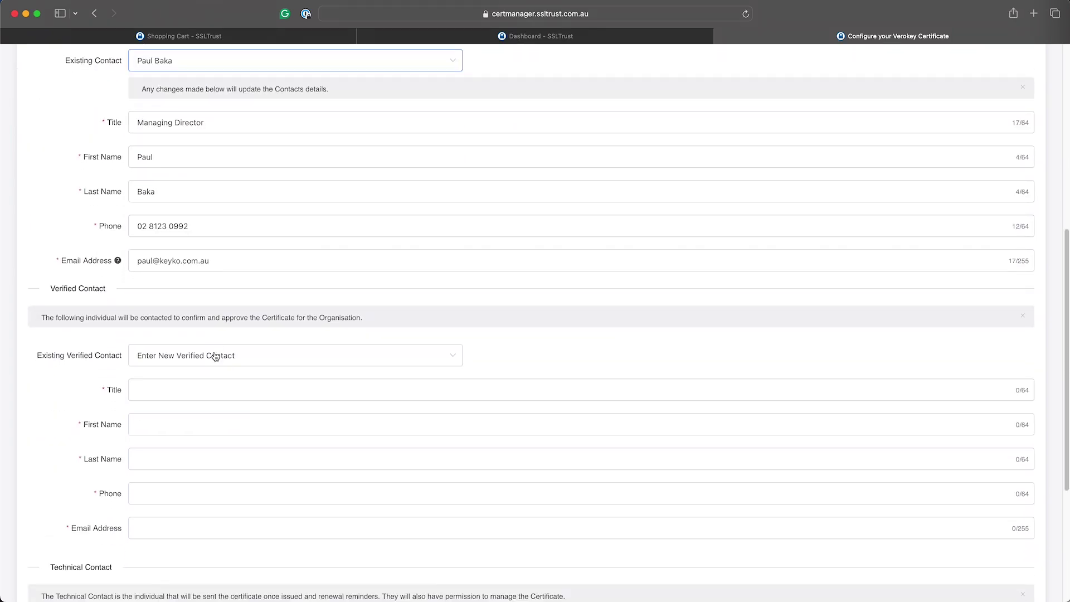
pyautogui.scroll(-1, 215, 357)
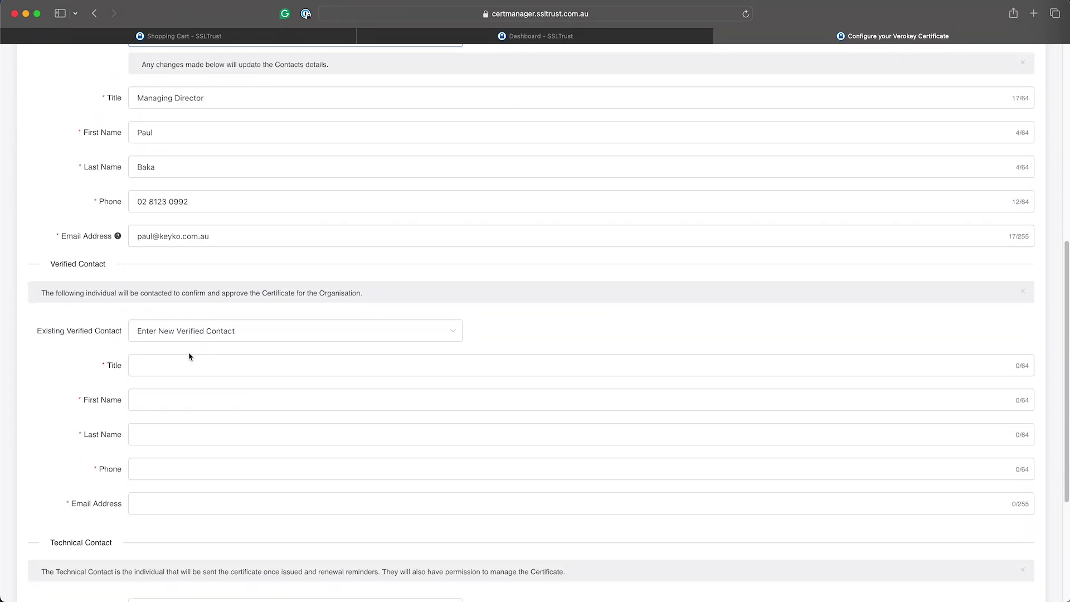
pyautogui.click(267, 334)
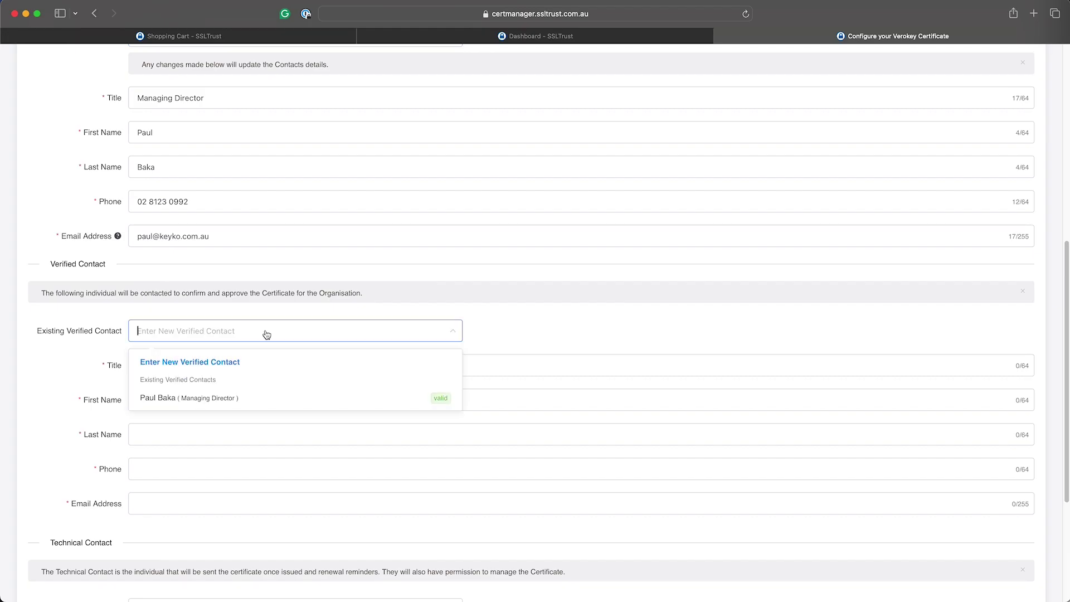
pyautogui.click(227, 401)
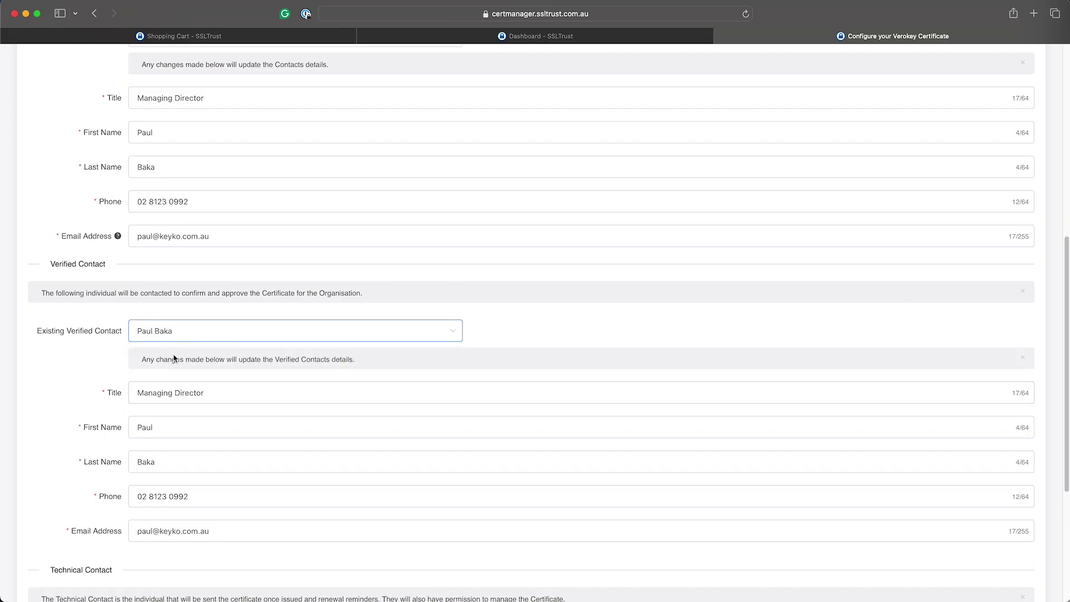
# Set Technical Contact to Use Admin Contact and submit the configuration
pyautogui.scroll(-1, 179, 355)
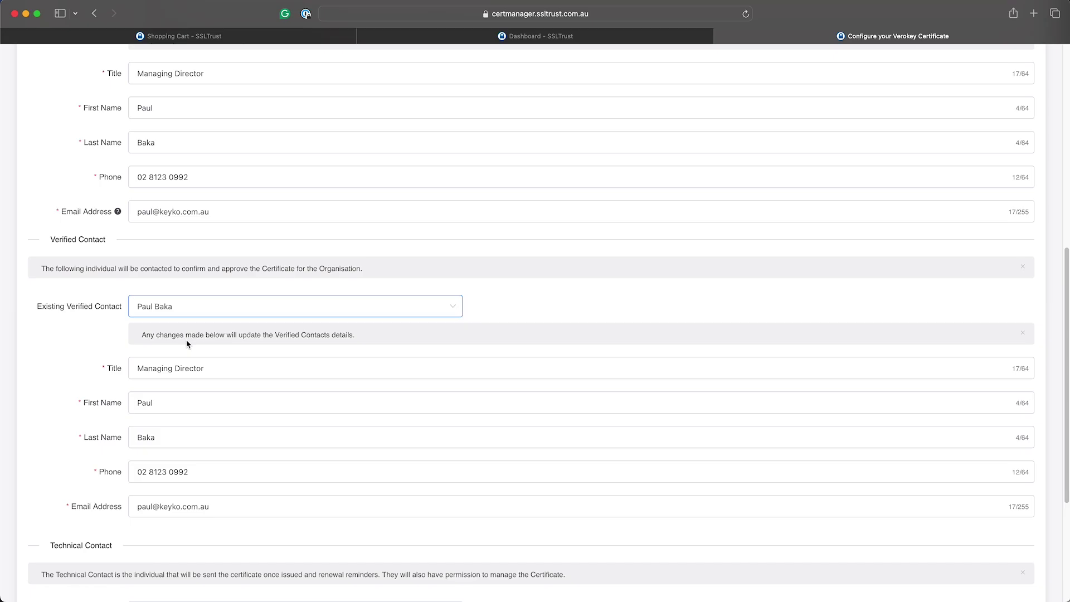
pyautogui.scroll(-4, 187, 344)
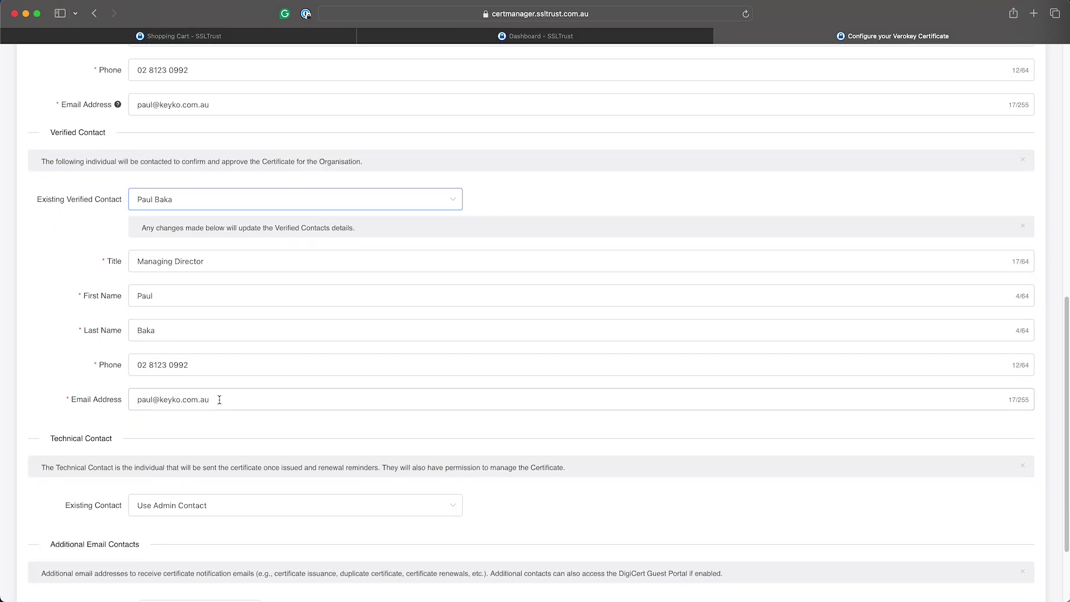
pyautogui.scroll(-4, 219, 399)
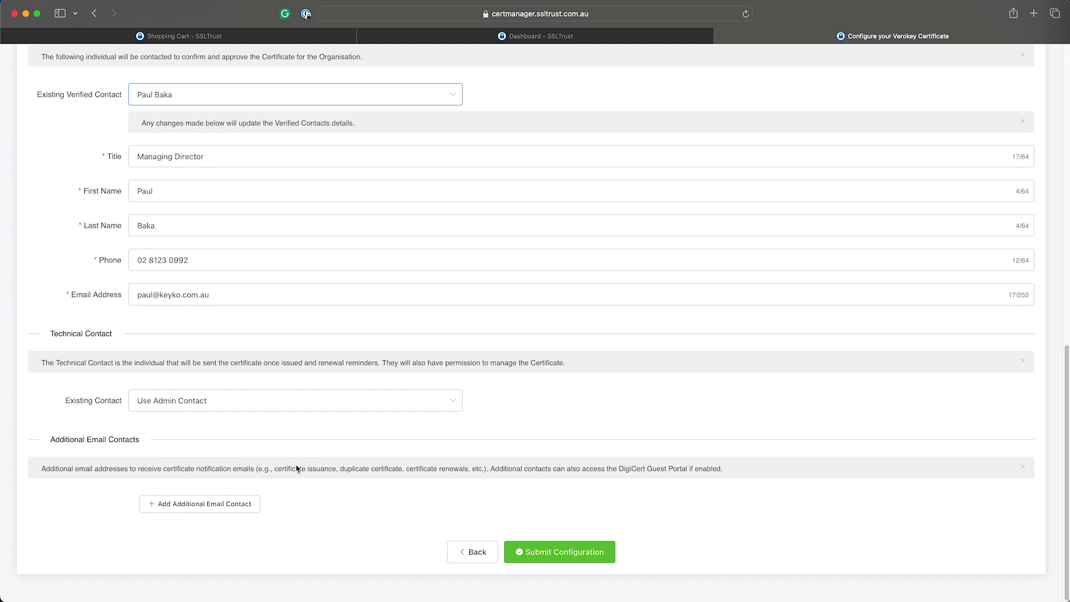
pyautogui.click(218, 403)
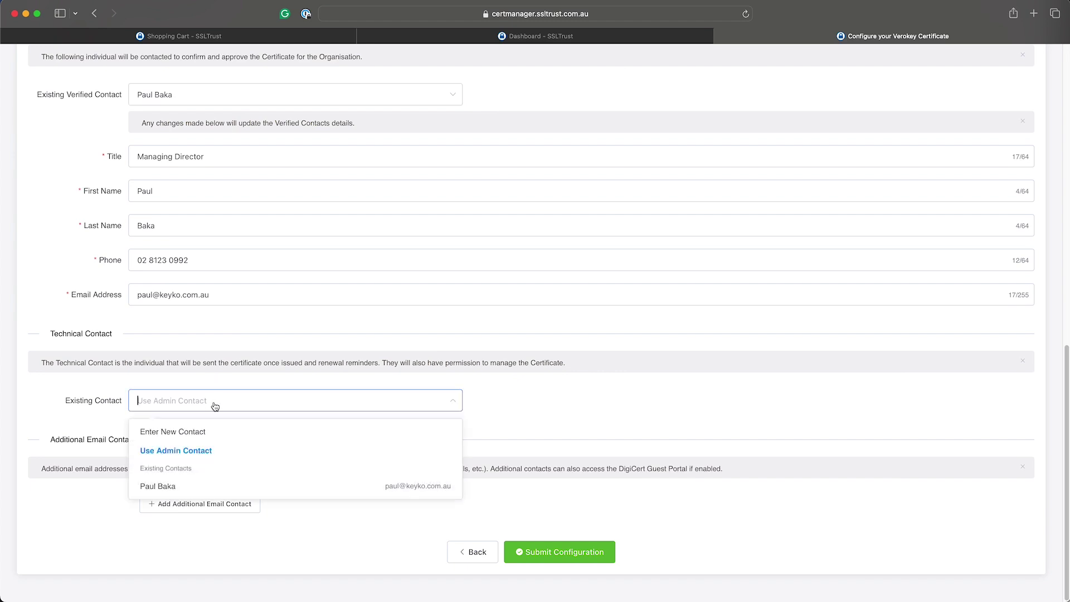
pyautogui.click(208, 449)
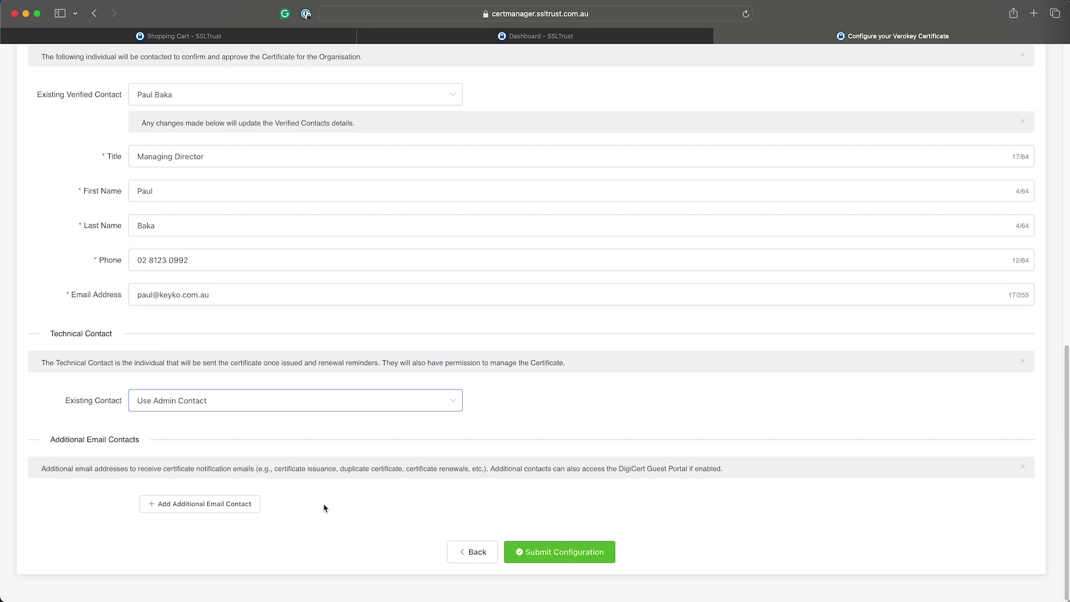
pyautogui.click(573, 554)
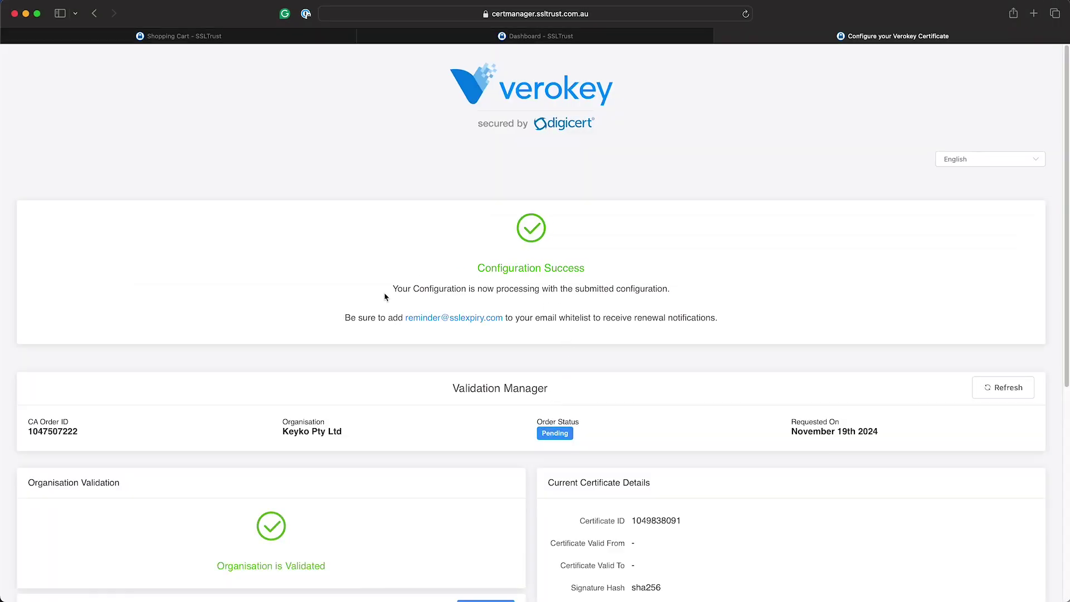
# Scroll through the Configuration Success page and Validation Manager showing the pending order
pyautogui.scroll(-2, 532, 390)
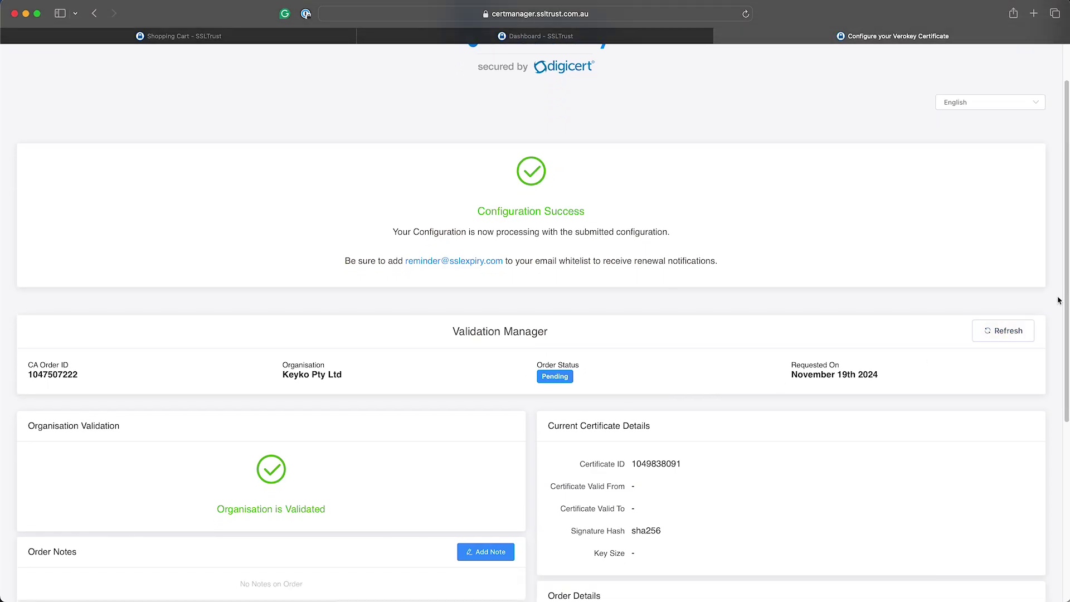
pyautogui.moveTo(1063, 301); pyautogui.dragTo(1058, 401)
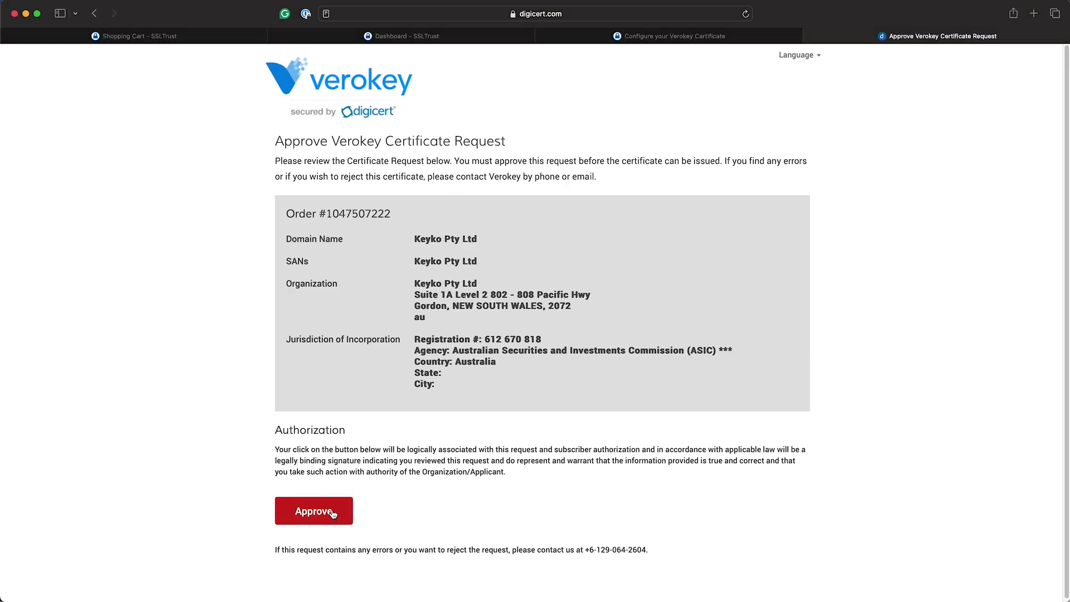
# Approve the Verokey request in DigiCert, refresh the order to show Issued, and return to SSLTrust
pyautogui.click(334, 512)
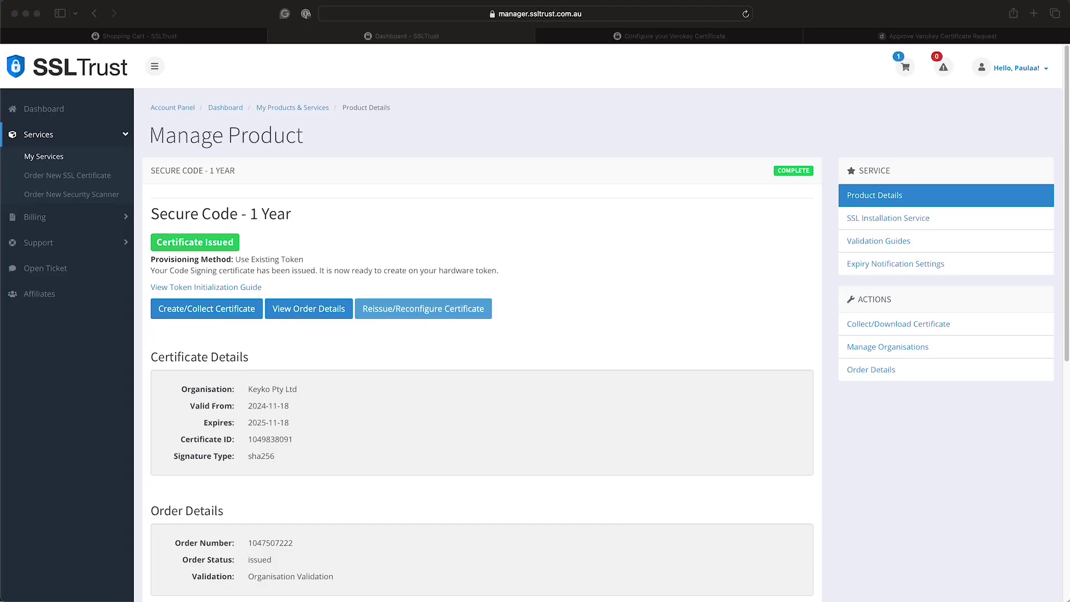
pyautogui.click(415, 215)
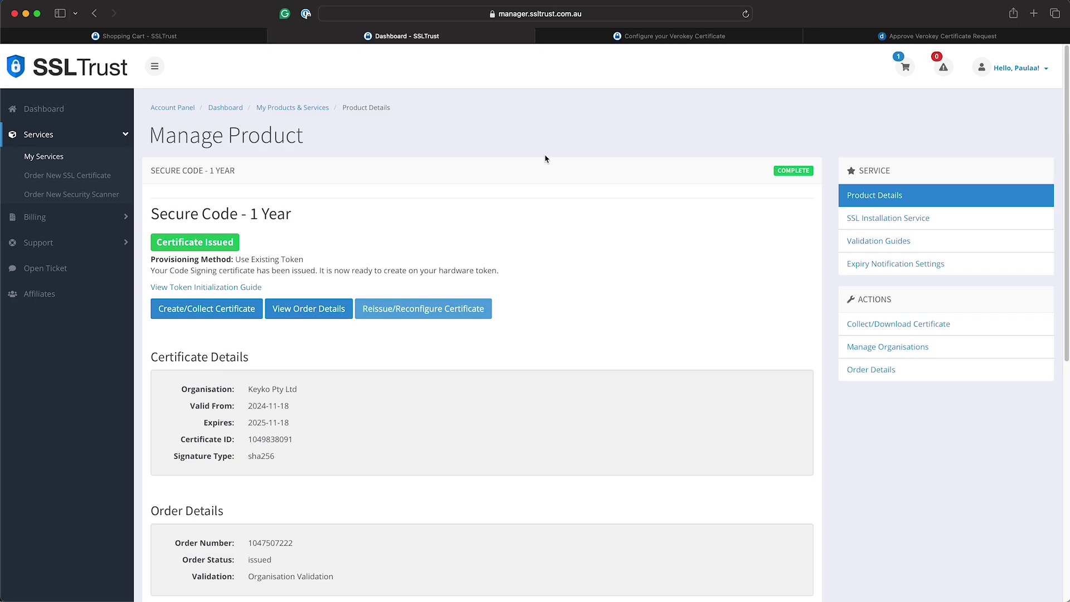
pyautogui.click(656, 39)
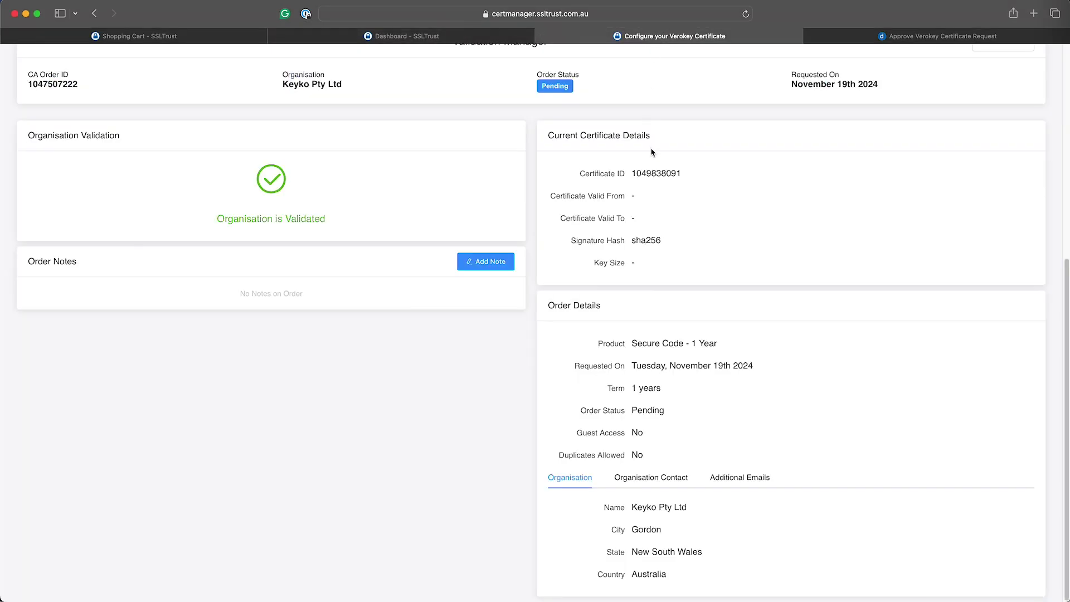
pyautogui.scroll(6, 657, 156)
pyautogui.click(989, 395)
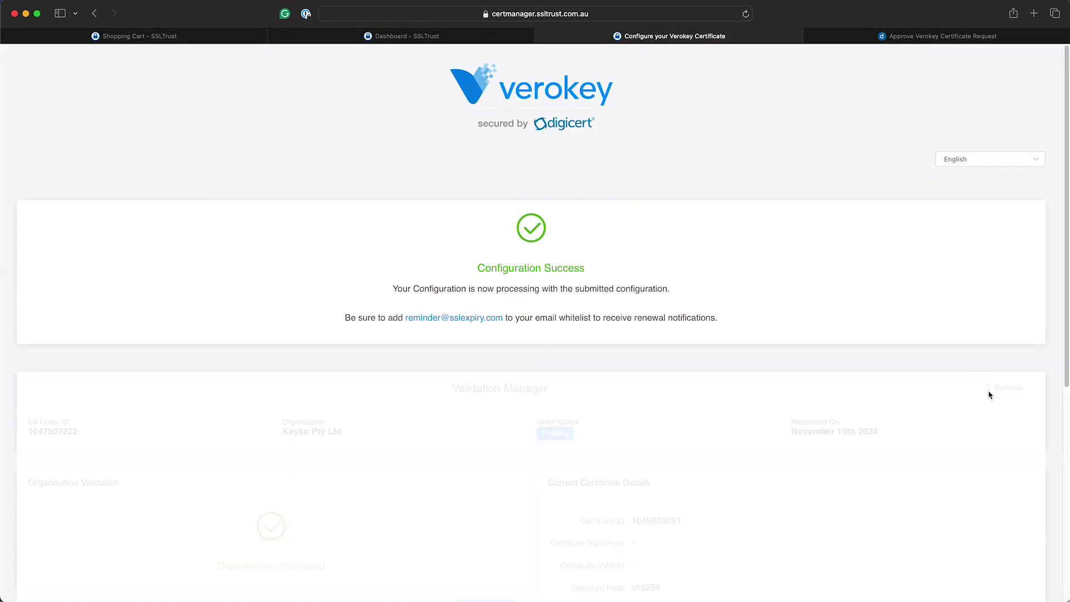
pyautogui.moveTo(1068, 282); pyautogui.dragTo(1020, 394)
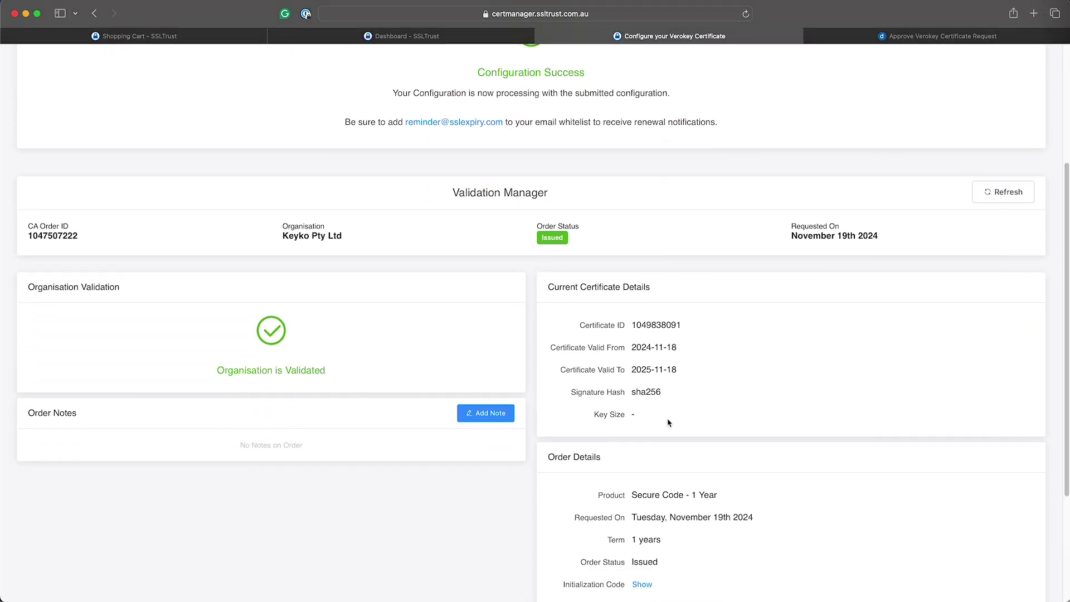
pyautogui.click(424, 36)
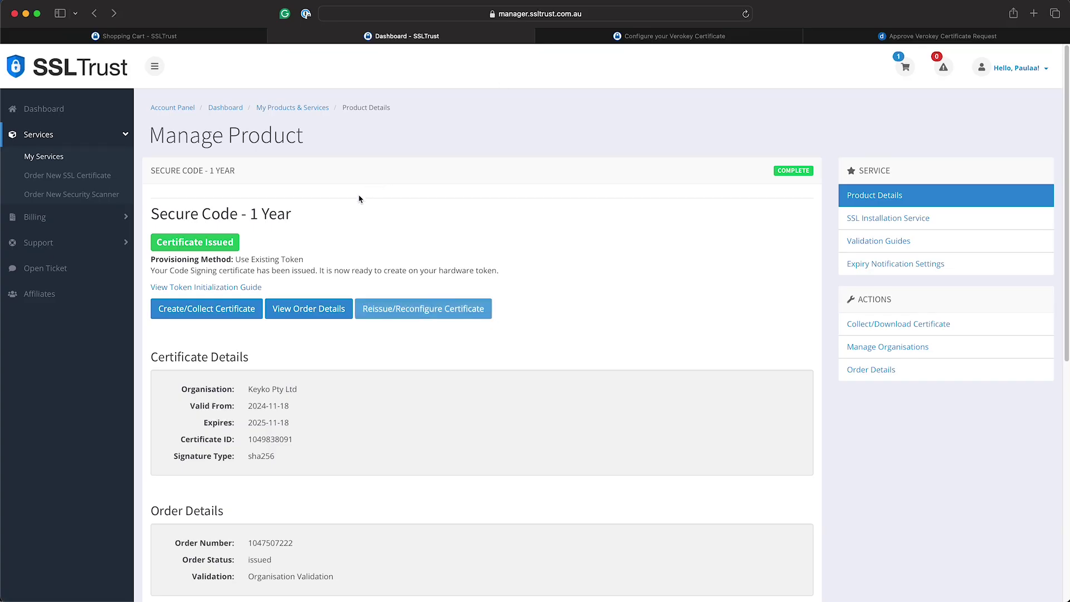
# Open the View Token Initialization Guide for the issued Secure Code certificate
pyautogui.click(228, 289)
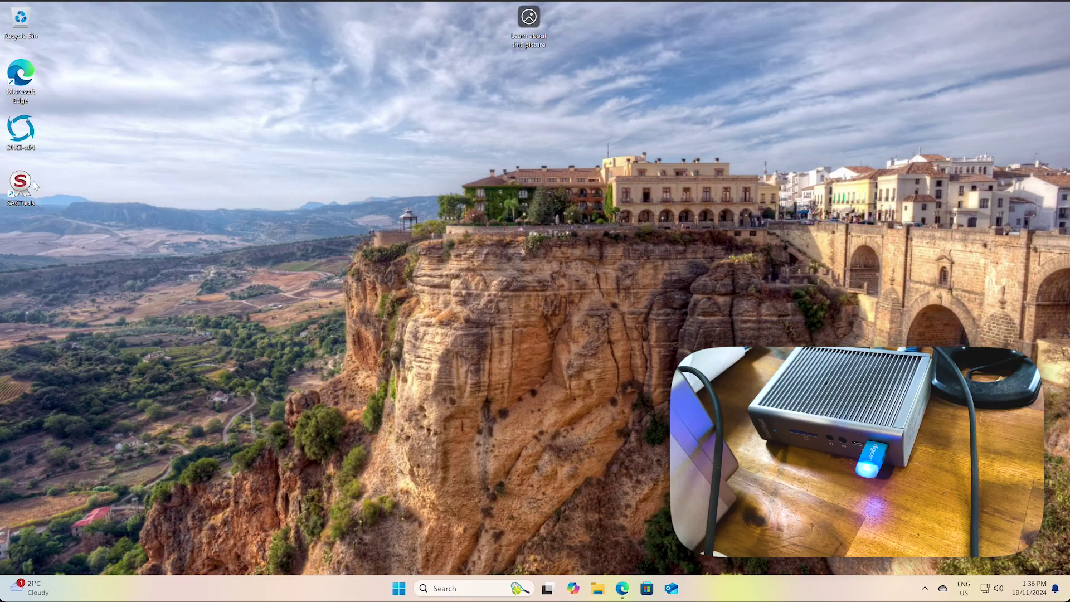
# Launch SafeNet Authentication Client Tools to confirm the token is detected, then close it
pyautogui.doubleClick(19, 183)
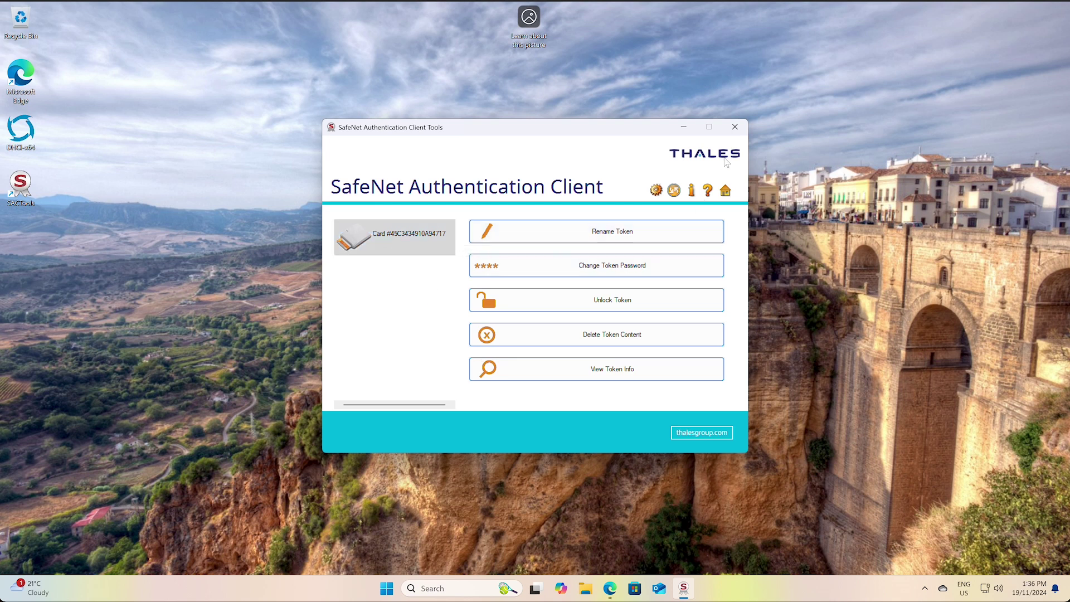
pyautogui.click(736, 127)
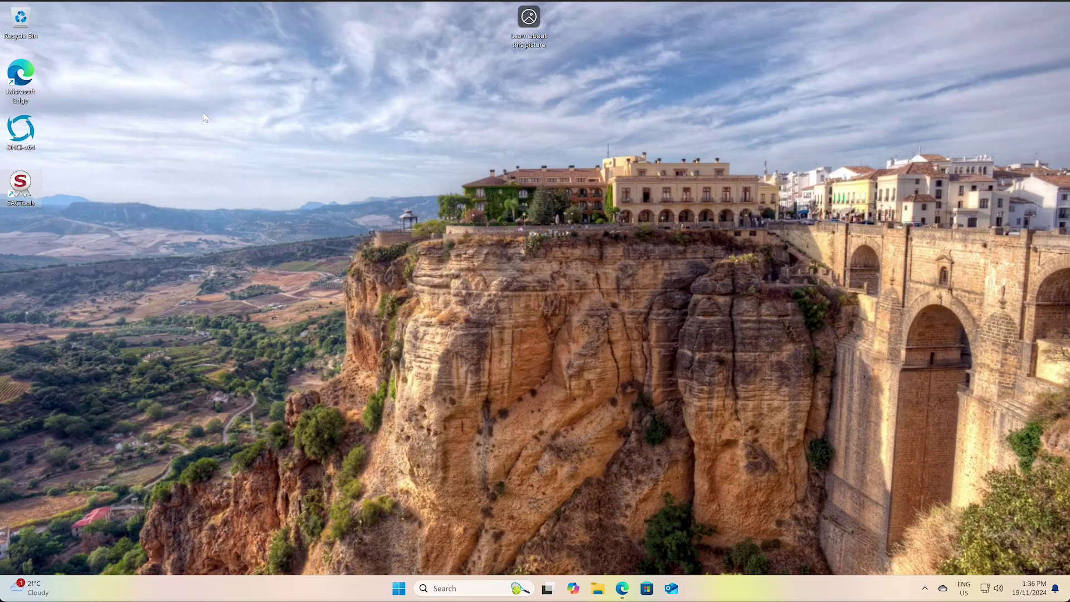
# Launch the DHCI-x64 installer and accept the licence agreement to reach the initialization code page
pyautogui.doubleClick(24, 136)
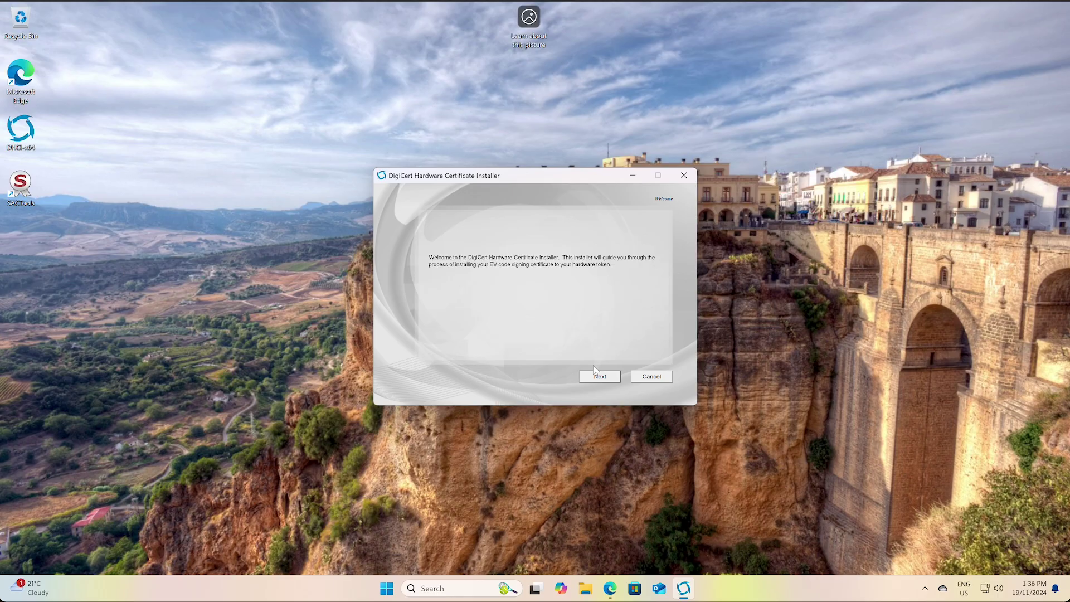
pyautogui.click(595, 381)
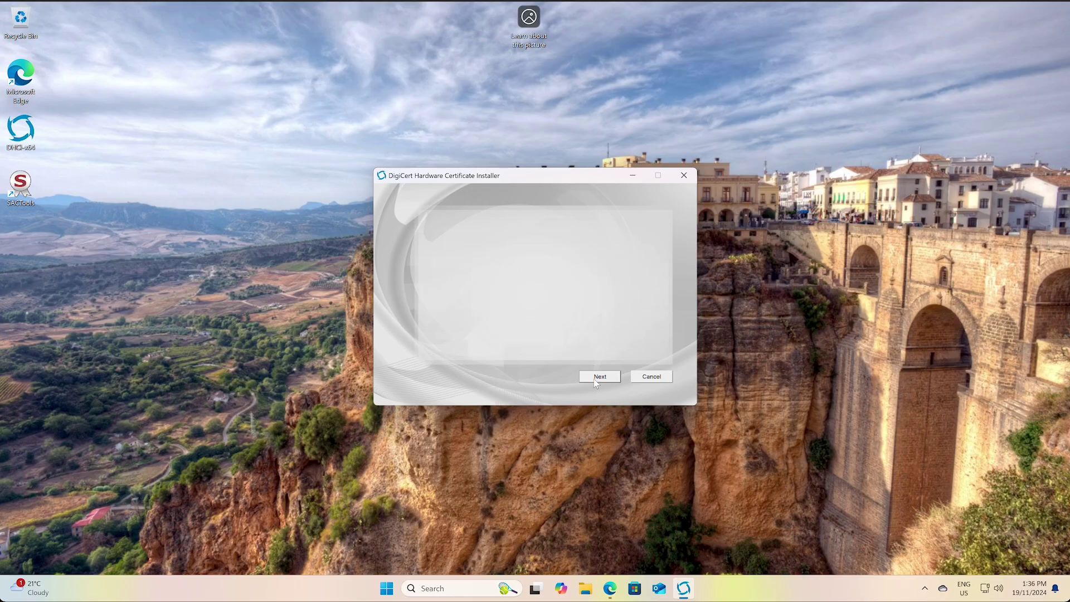
pyautogui.click(473, 354)
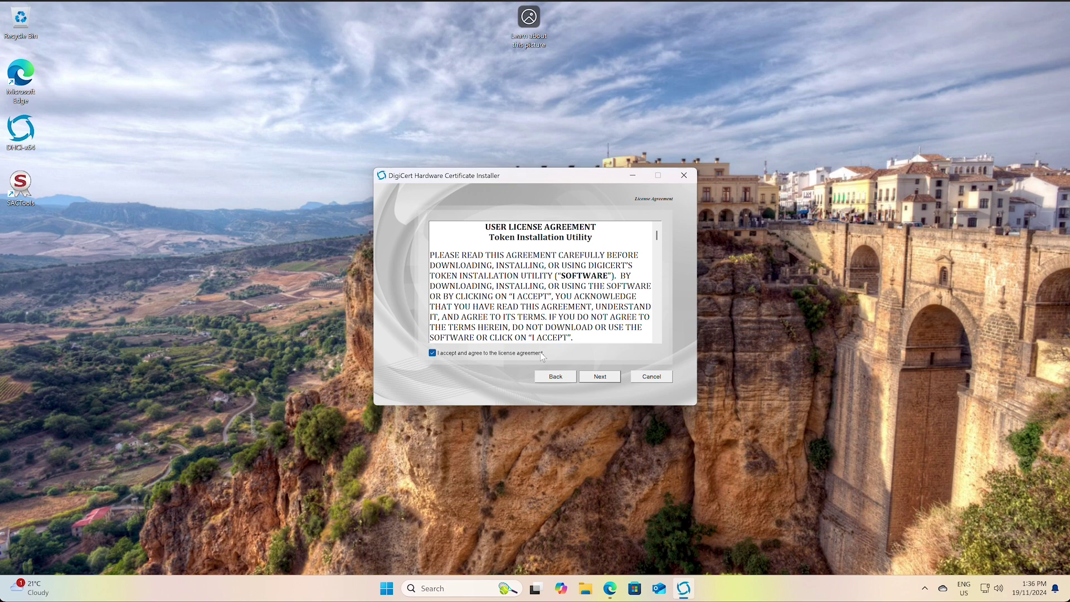
pyautogui.click(607, 378)
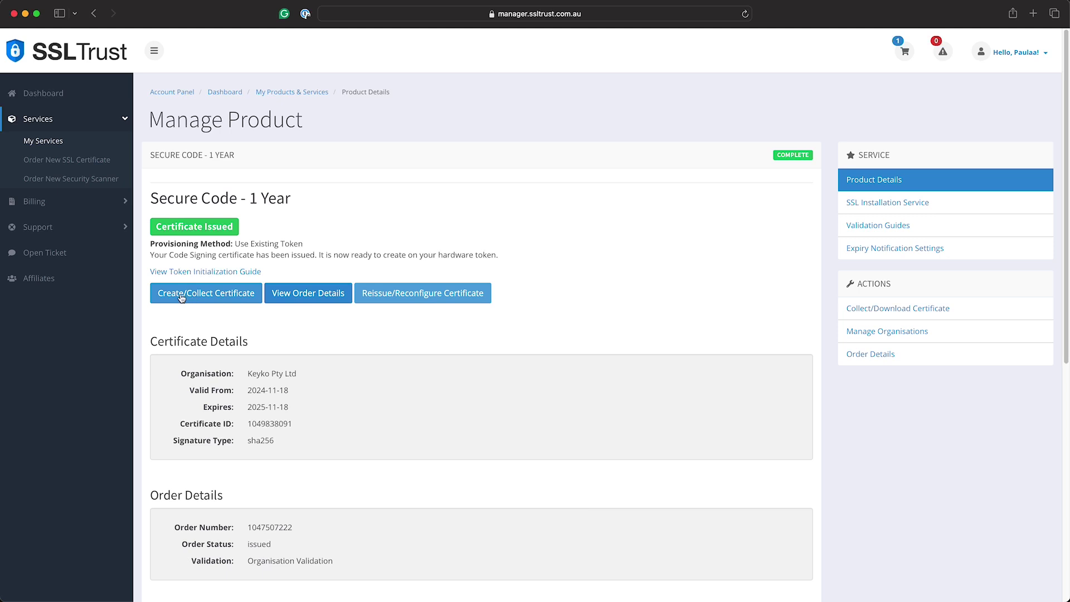
# Check the Create/Collect Certificate page for the code, then close that tab
pyautogui.click(181, 300)
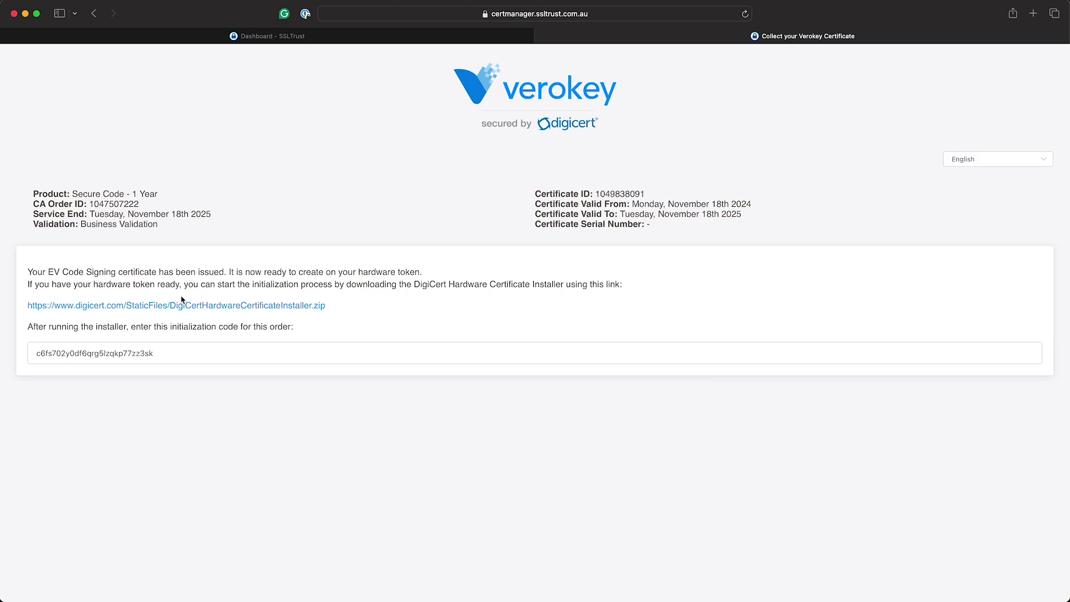
pyautogui.doubleClick(146, 354)
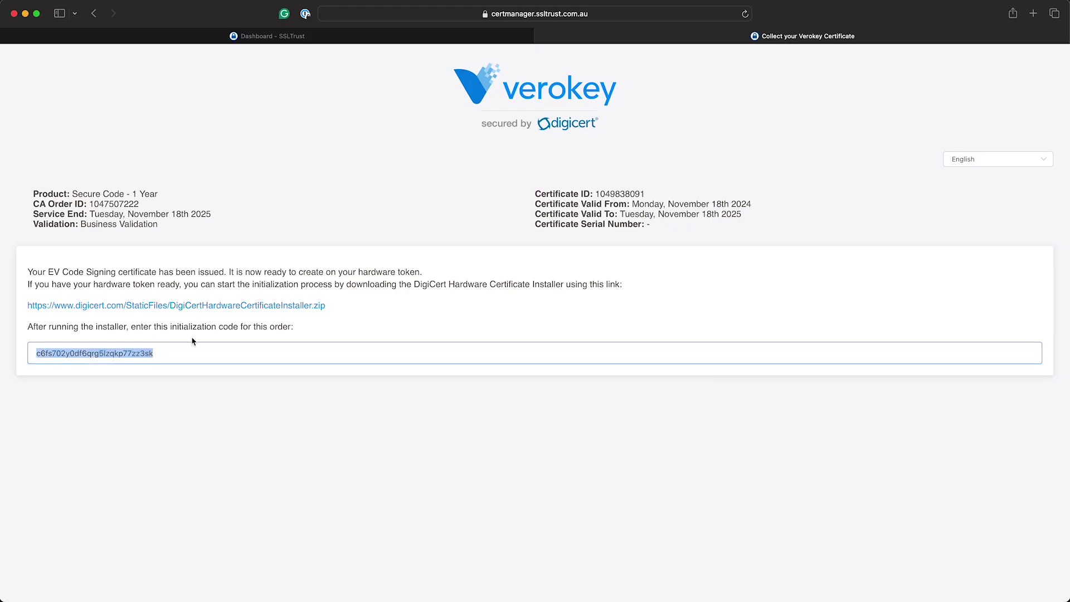
pyautogui.press('super+w')
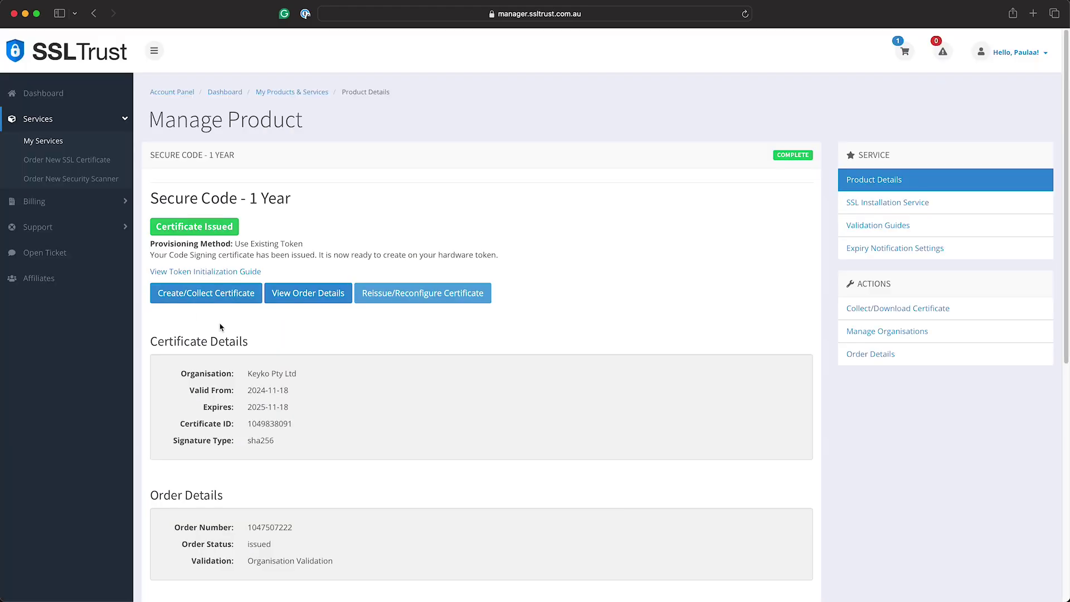
# Reveal the Initialization Code on the order's validation details page and copy it
pyautogui.click(299, 296)
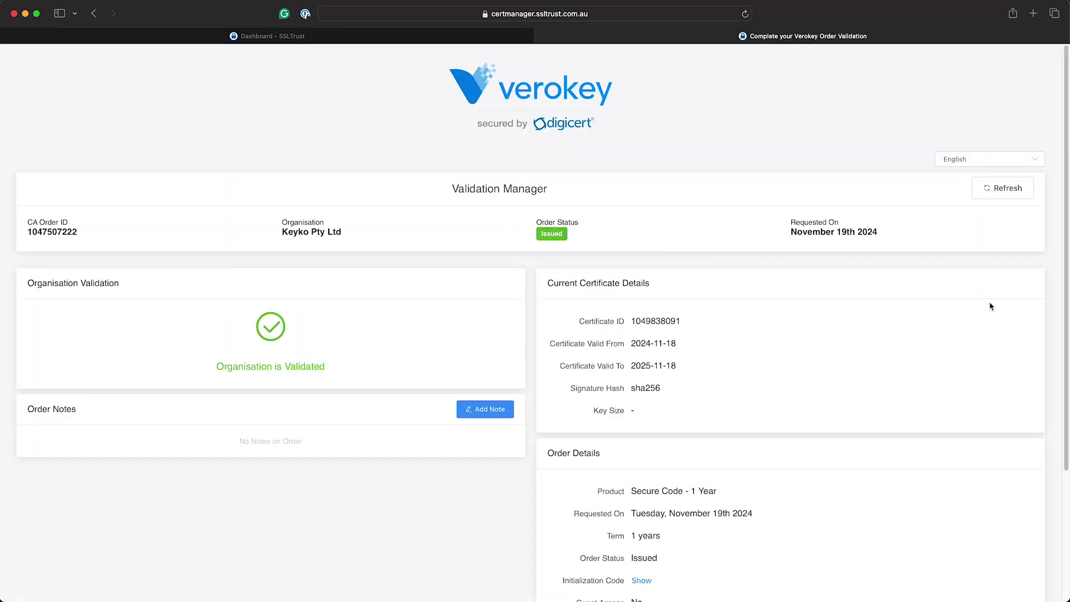
pyautogui.scroll(-5, 1065, 237)
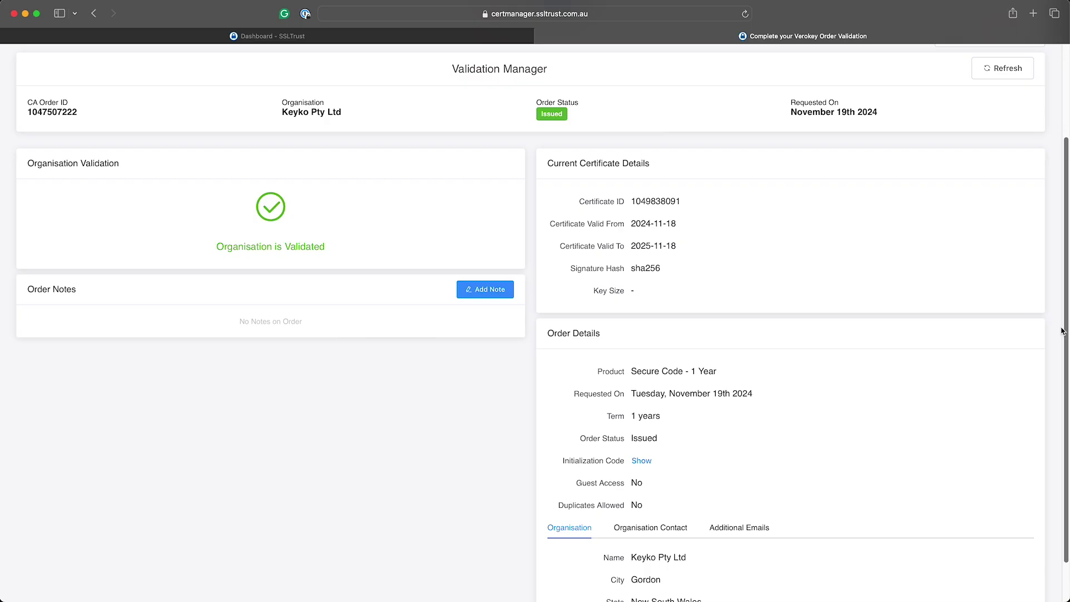
pyautogui.click(640, 463)
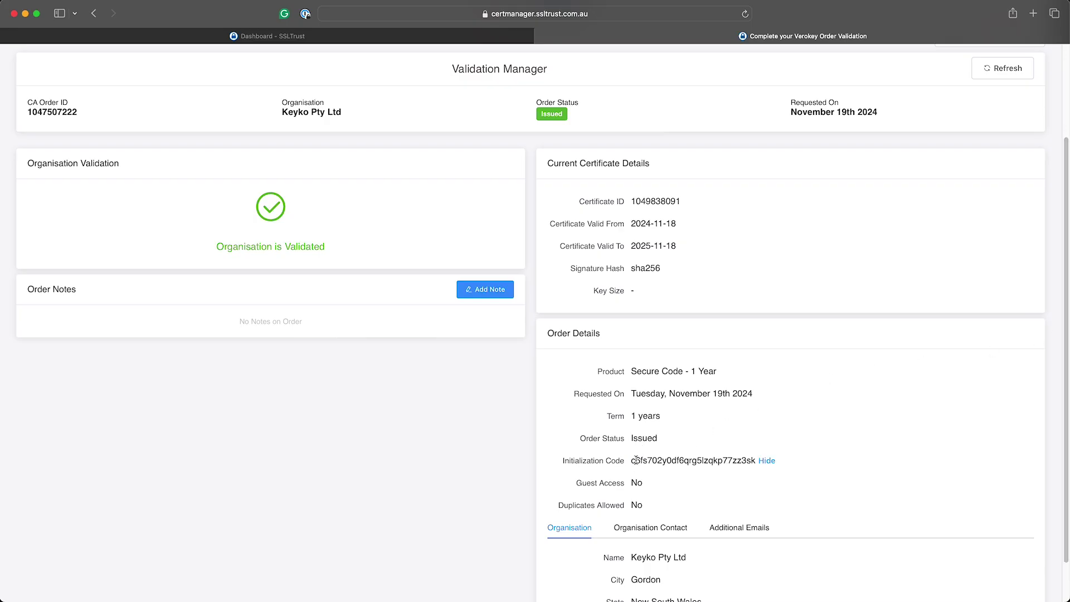
pyautogui.doubleClick(648, 458)
pyautogui.rightClick(647, 458)
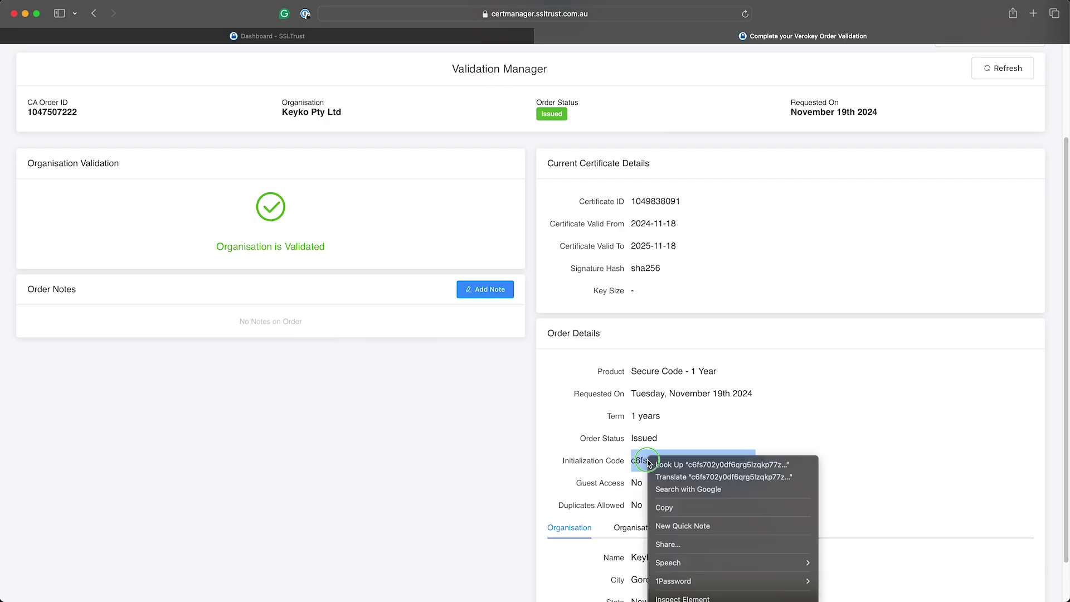
pyautogui.click(673, 515)
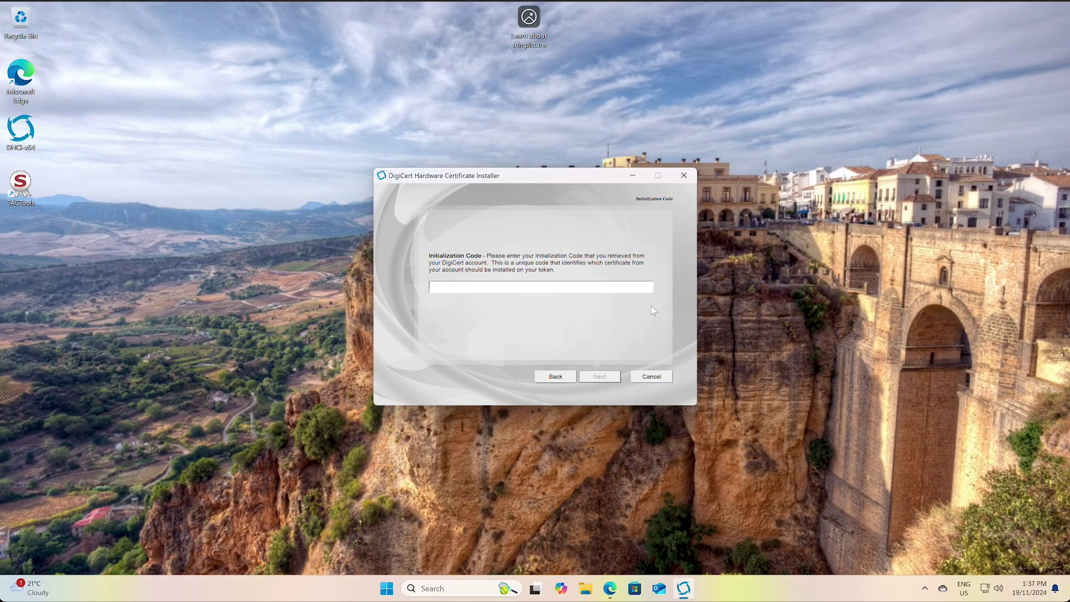
# Paste the initialization code and confirm re-initializing the SafeNet eToken, wiping existing keys
pyautogui.rightClick(550, 285)
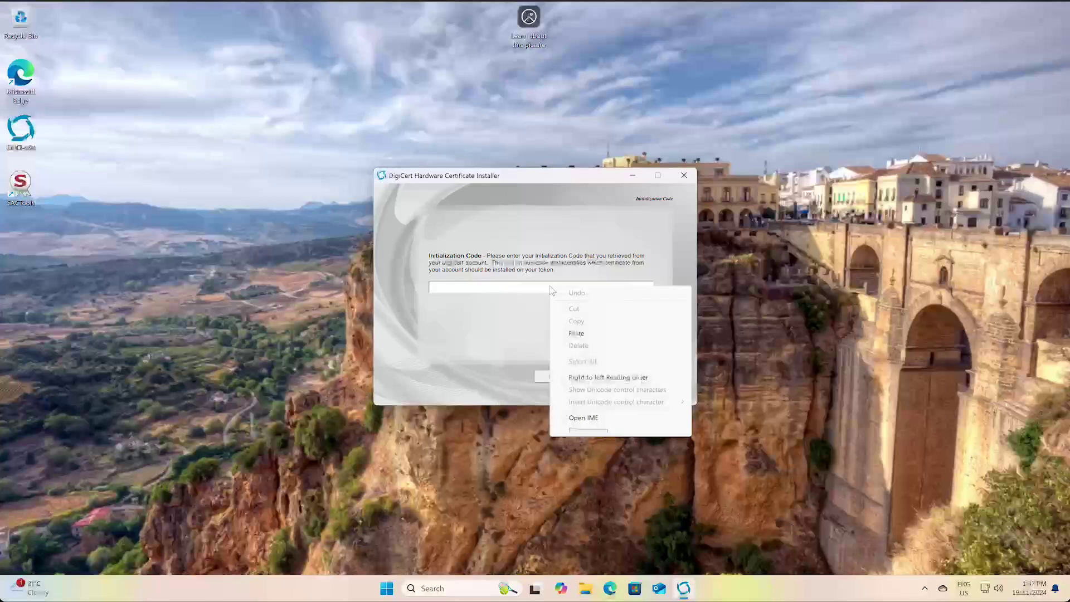
pyautogui.click(582, 335)
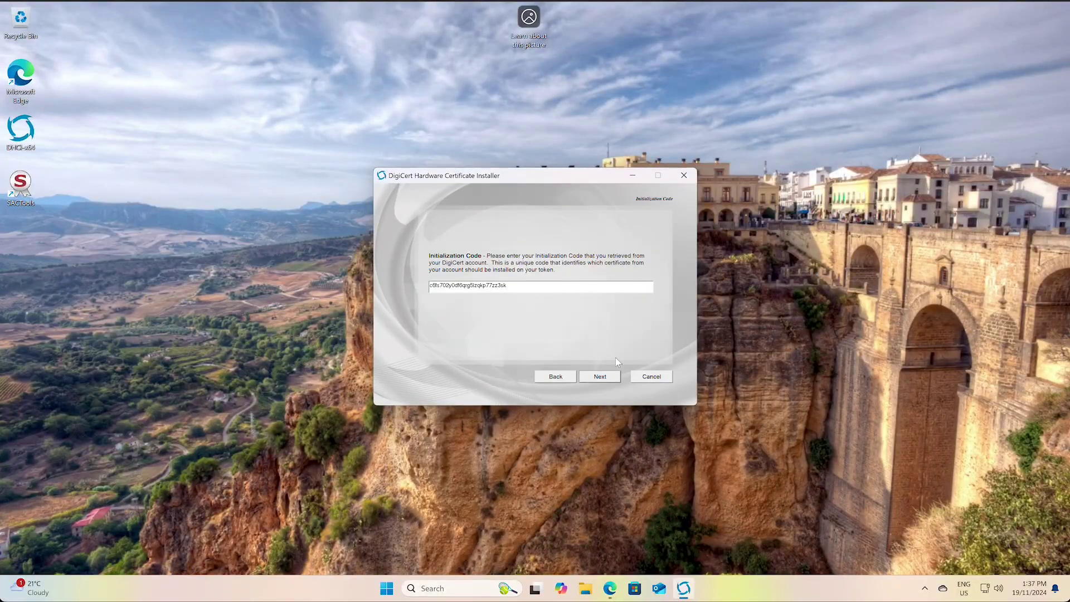
pyautogui.click(617, 377)
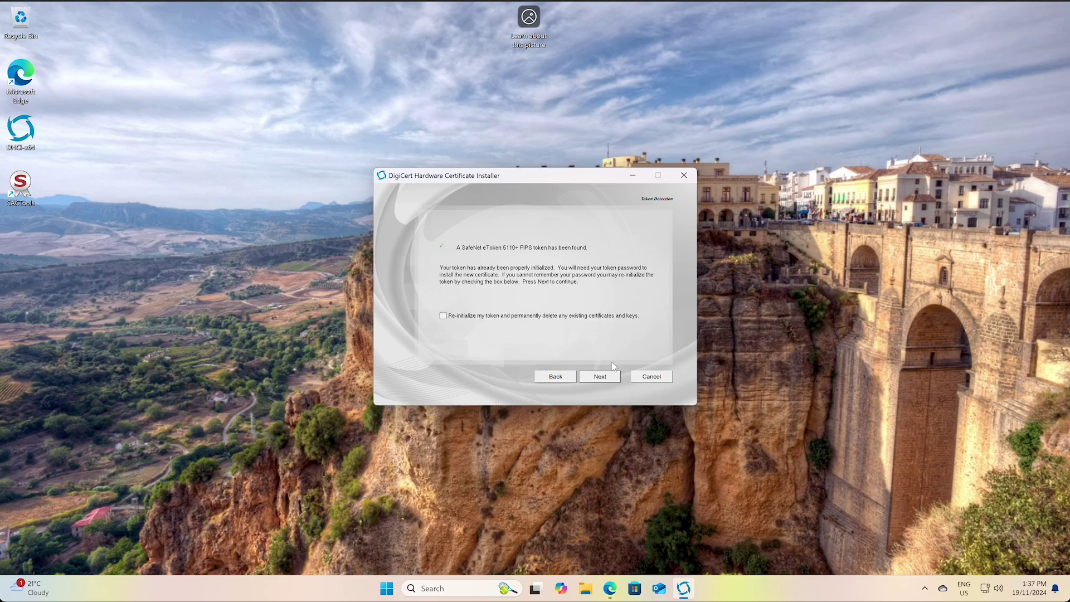
pyautogui.click(482, 318)
pyautogui.click(607, 379)
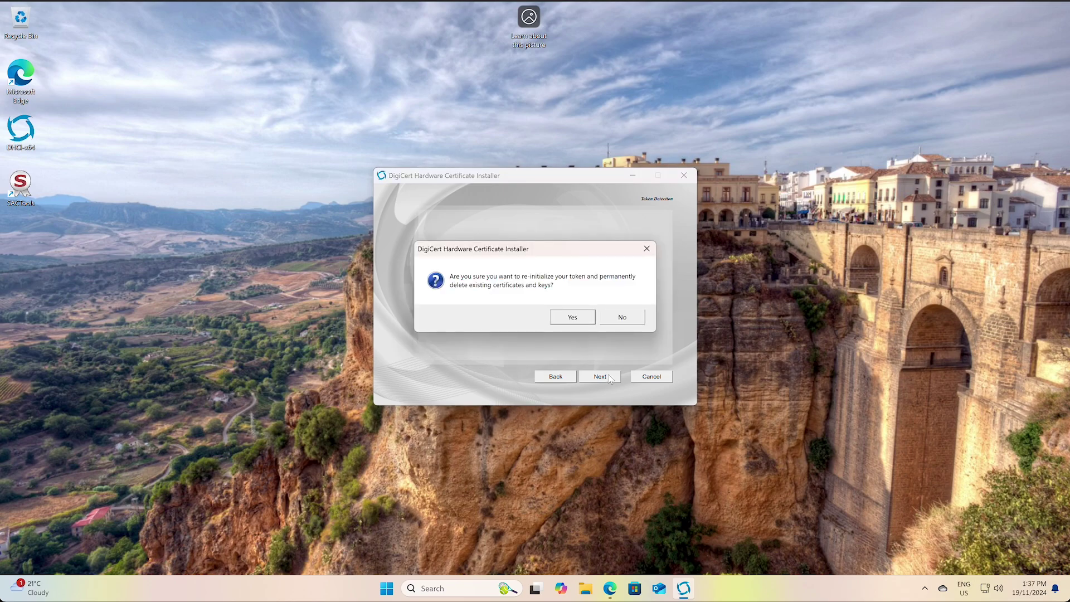
pyautogui.click(573, 317)
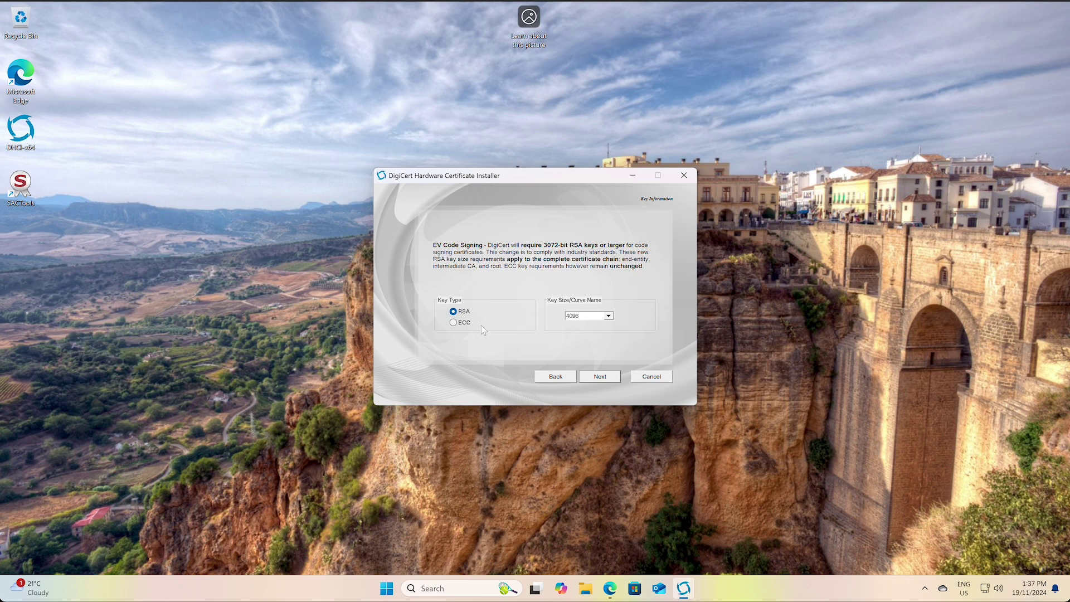
# Keep the RSA key at 4096-bit size and continue to token setup
pyautogui.click(609, 315)
pyautogui.click(582, 310)
pyautogui.click(602, 379)
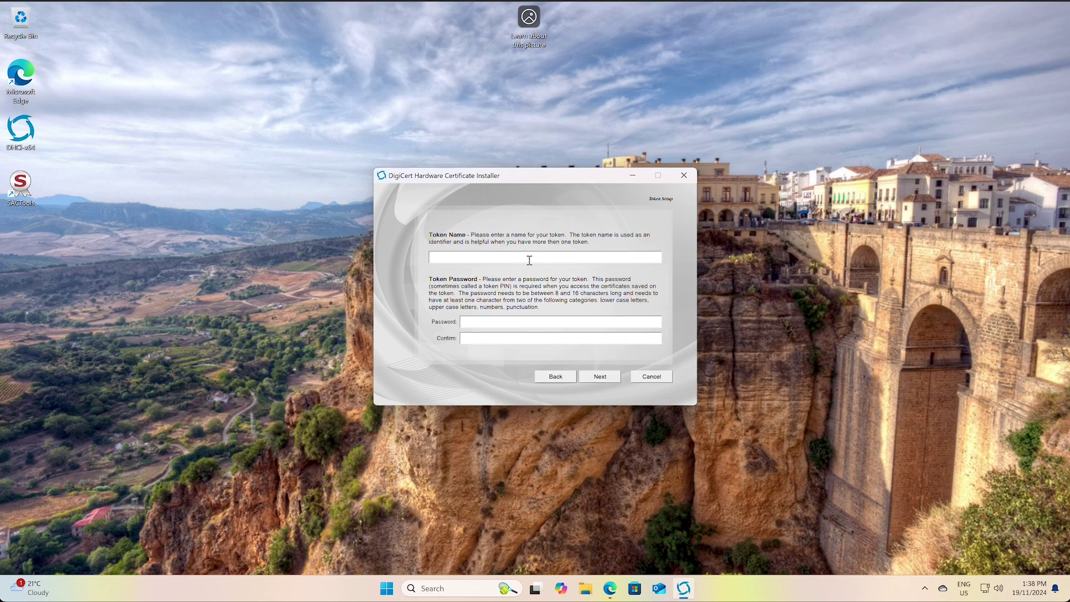
# Name the token 'test name', set its password, install the certificate, and close the installer
pyautogui.write('test na')
pyautogui.write('***')
pyautogui.click(595, 377)
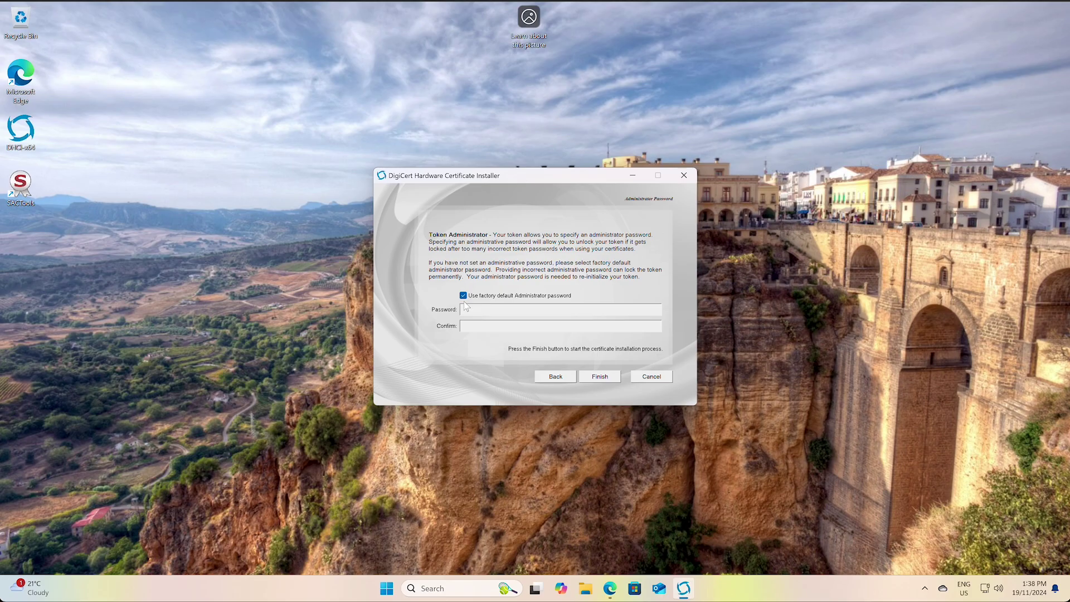
pyautogui.click(610, 380)
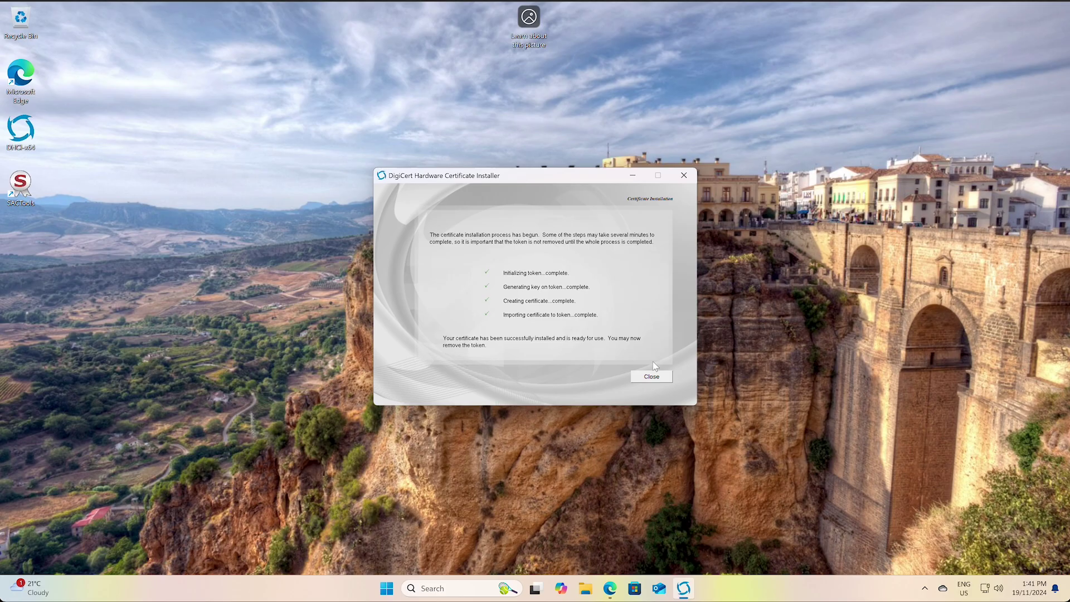
pyautogui.click(657, 376)
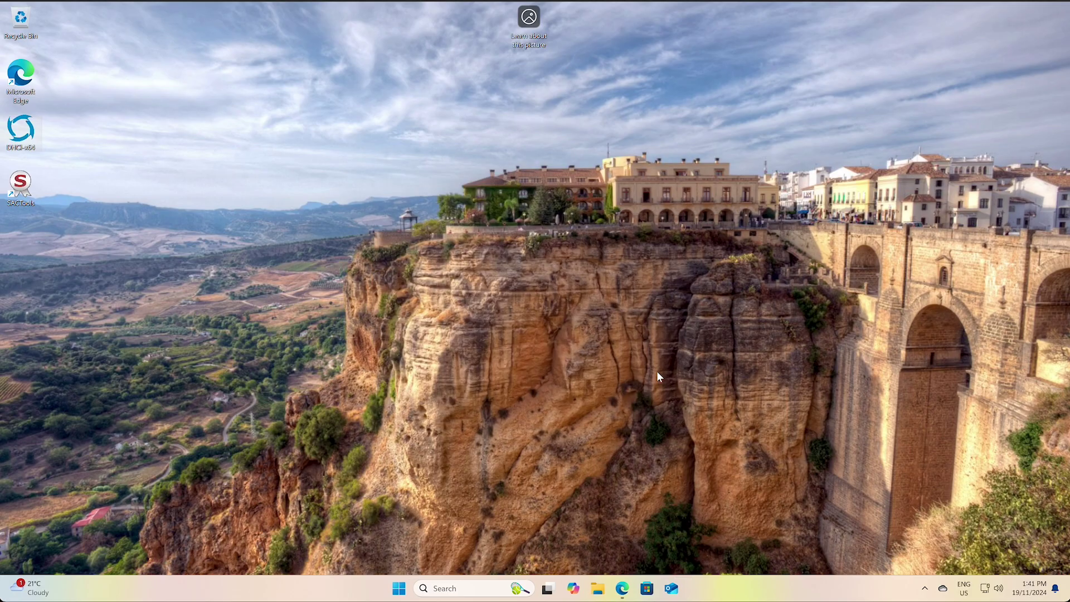
# Set the 'test name' token's PIN validity period to 0 days, save, and close SafeNet Tools
pyautogui.doubleClick(38, 180)
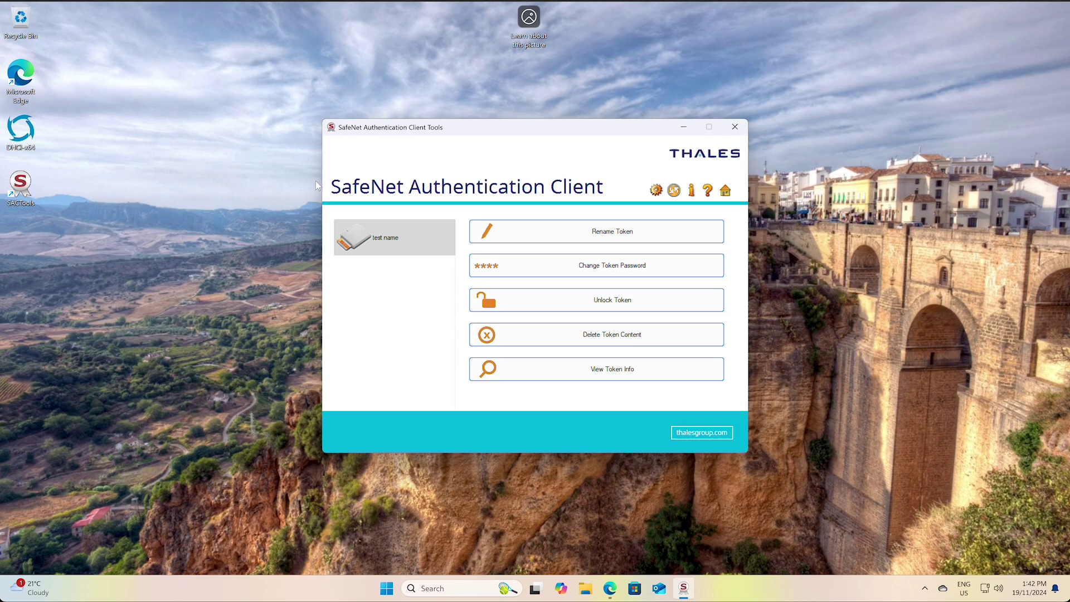
pyautogui.click(654, 192)
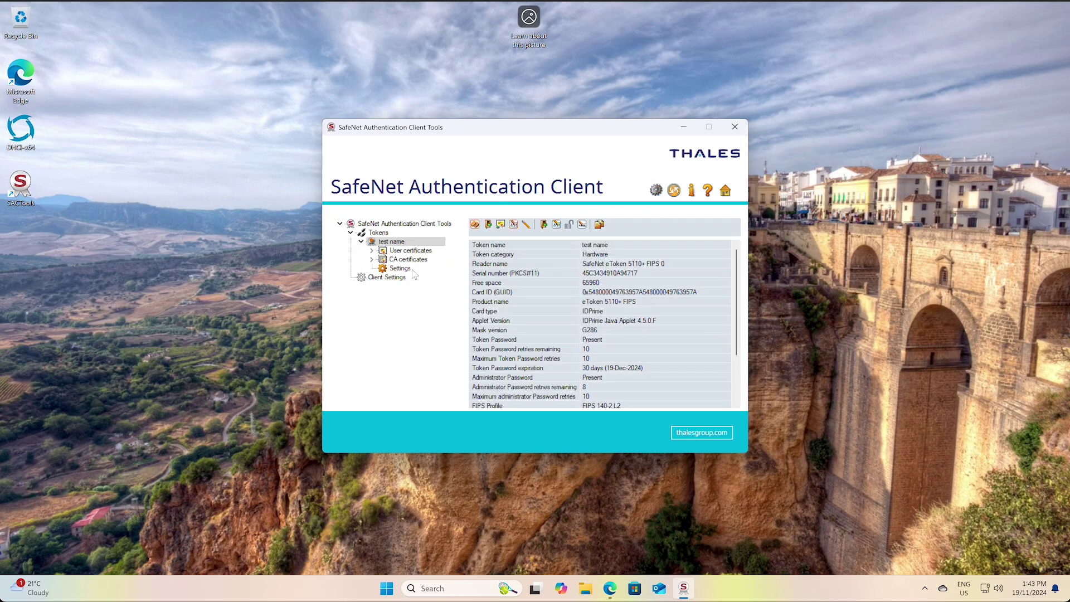
pyautogui.click(411, 271)
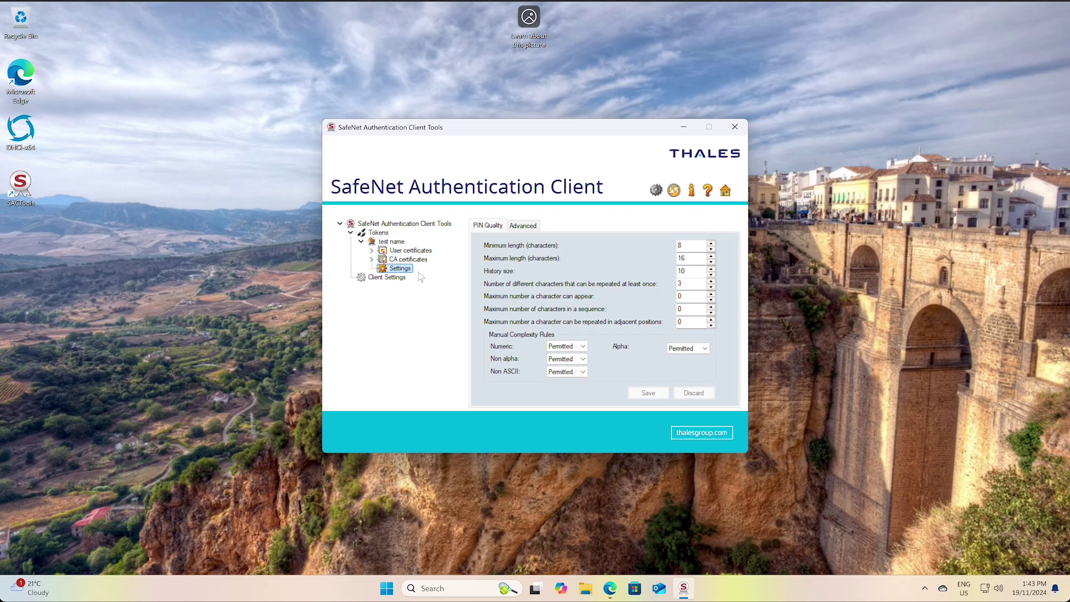
pyautogui.click(525, 226)
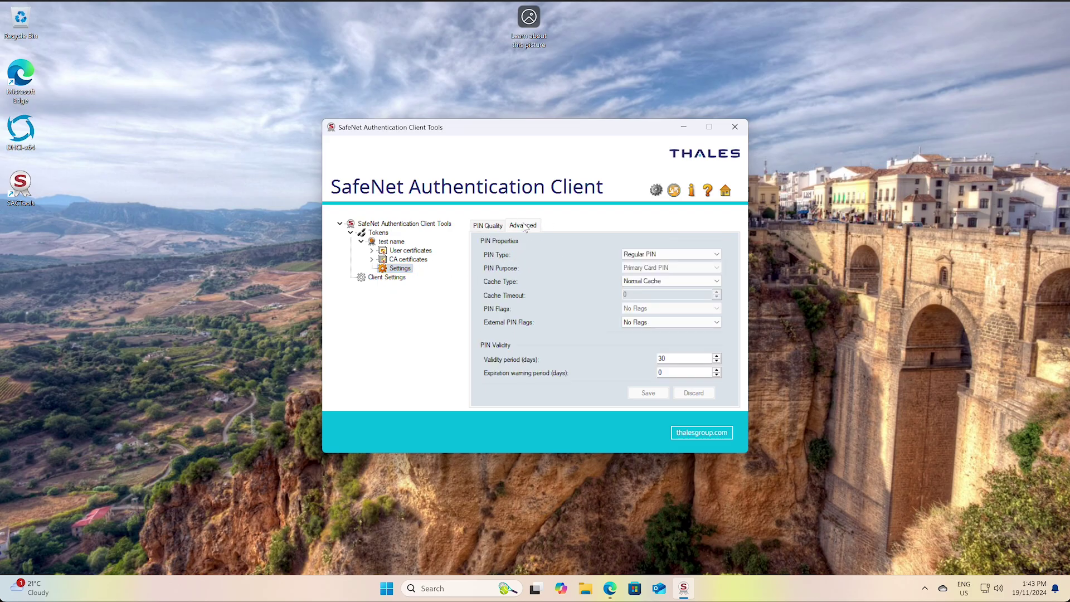
pyautogui.click(662, 359)
pyautogui.press('BackSpace')
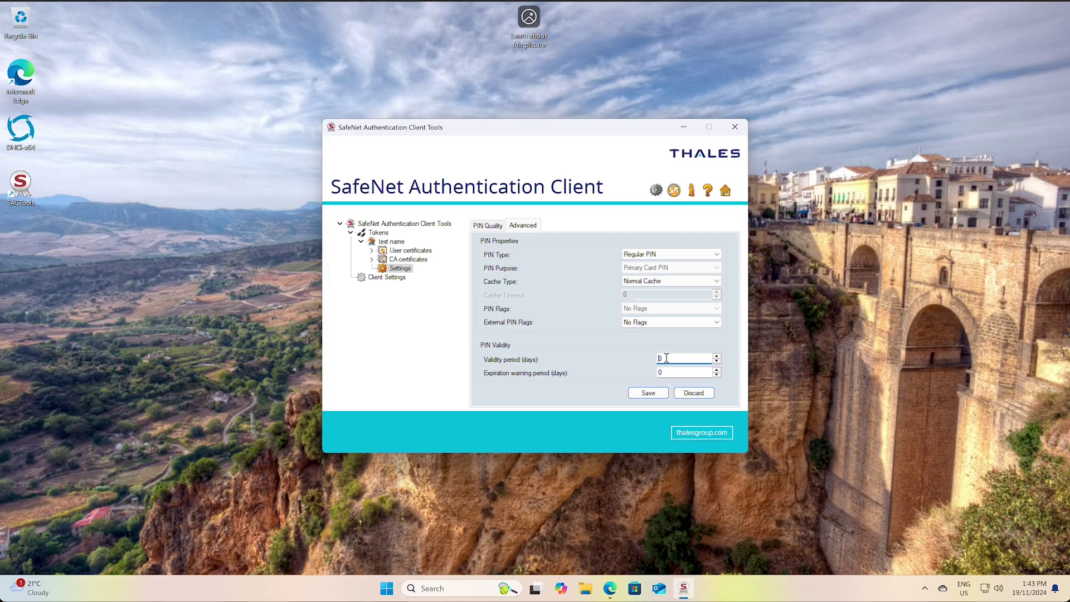
pyautogui.click(657, 396)
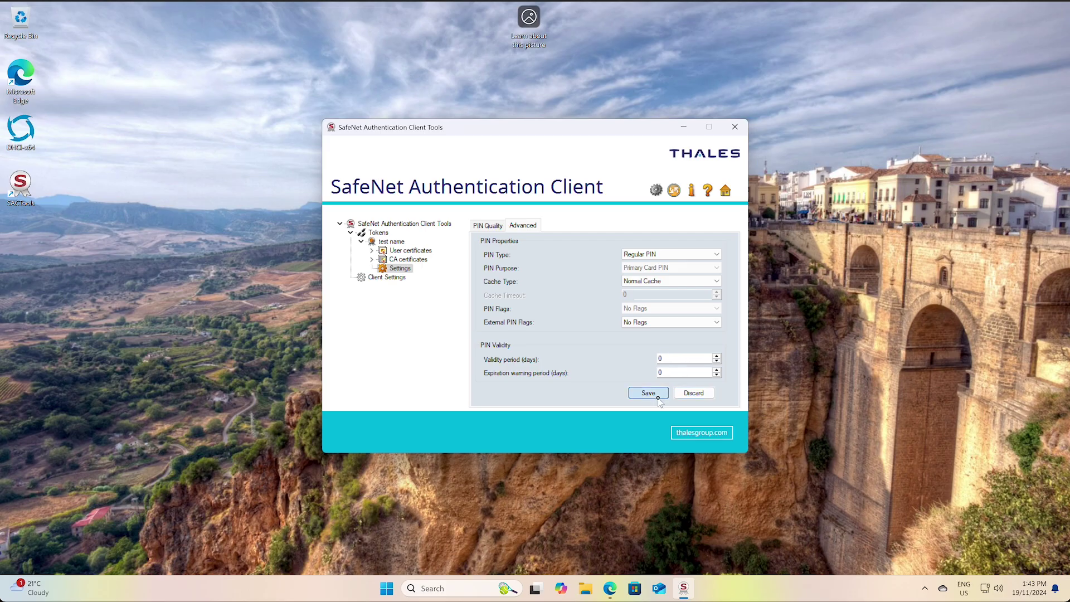
pyautogui.click(735, 127)
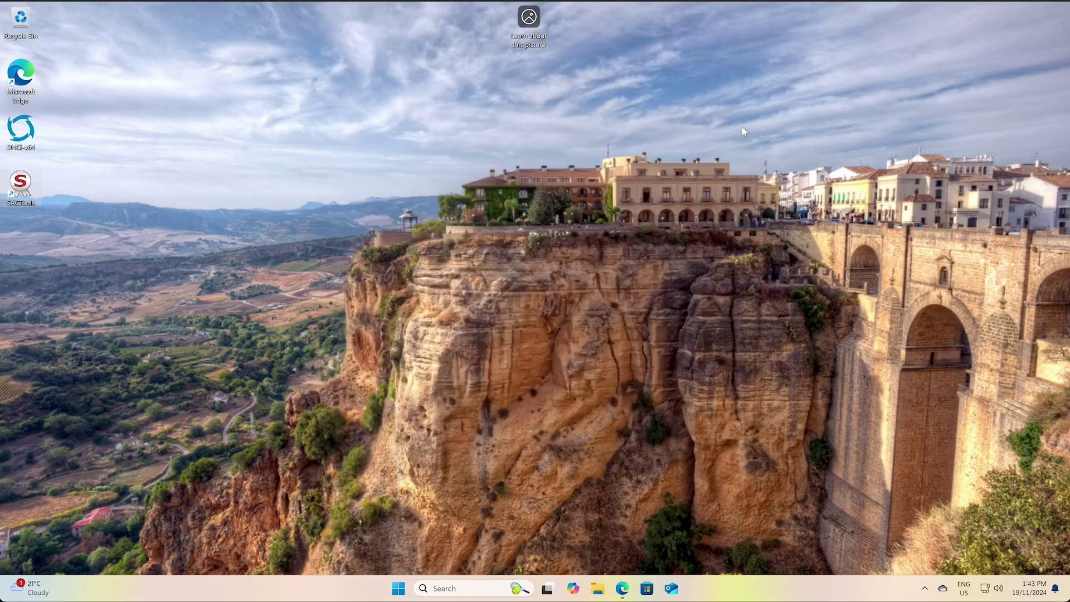